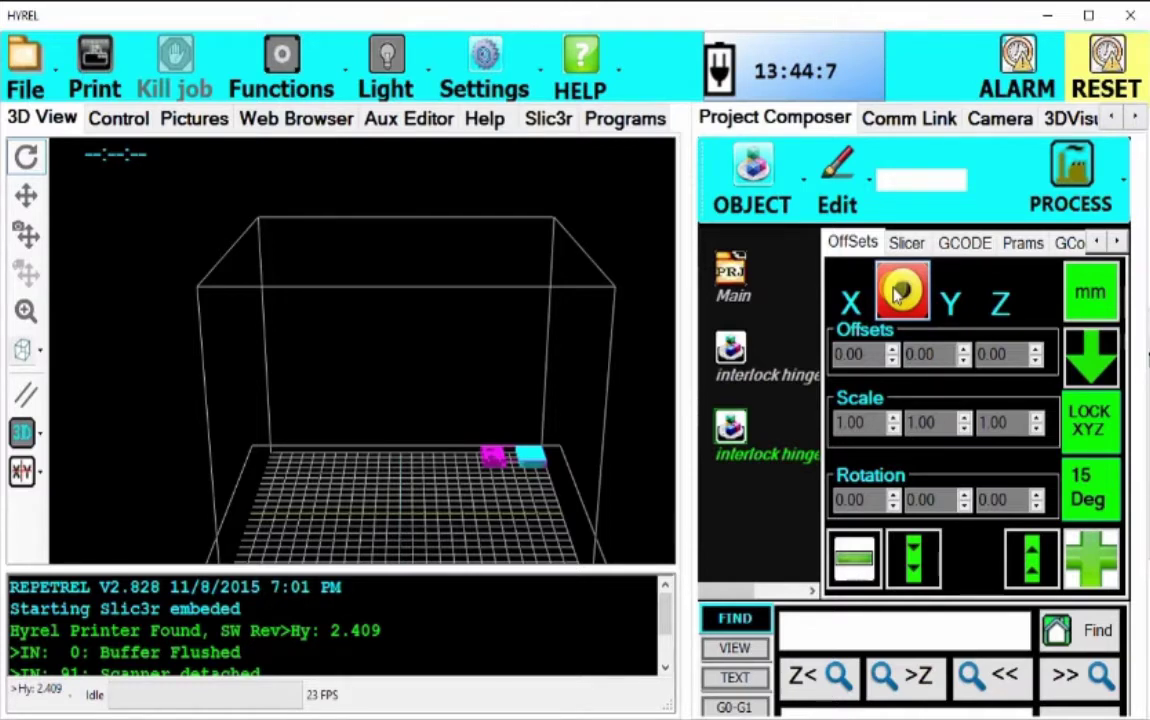
# Center both interlock hinge models on the print bed so that the core sits between the two sides.
pyautogui.click(900, 290)
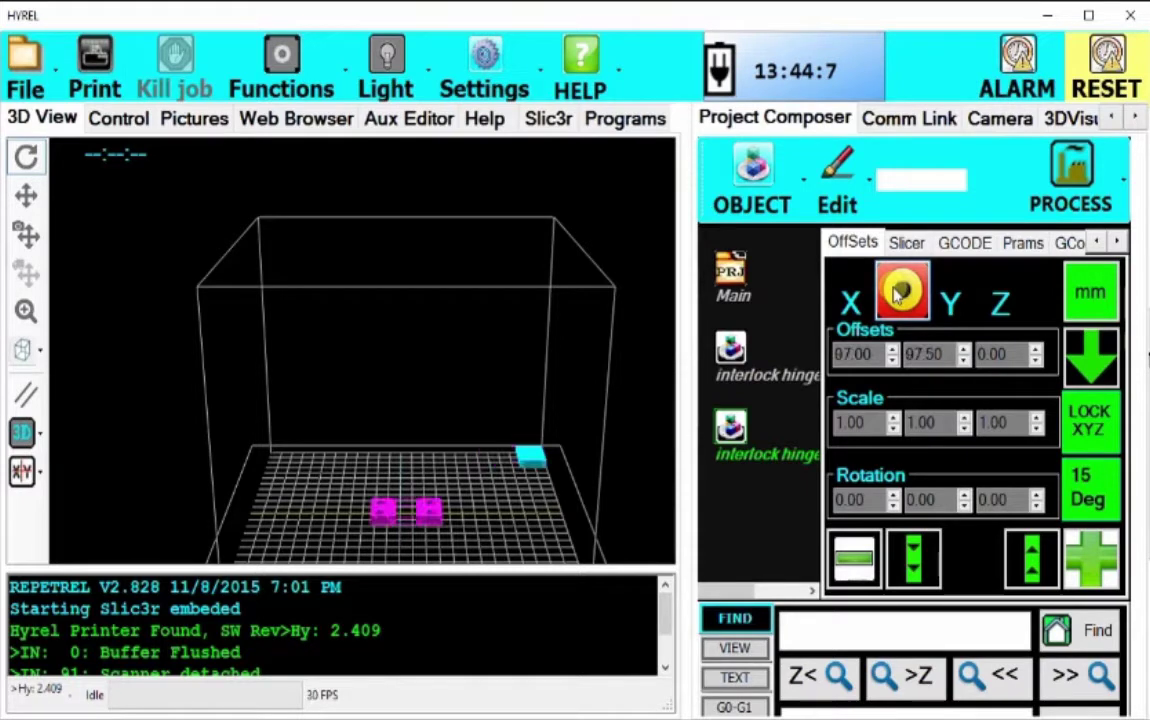
pyautogui.click(714, 340)
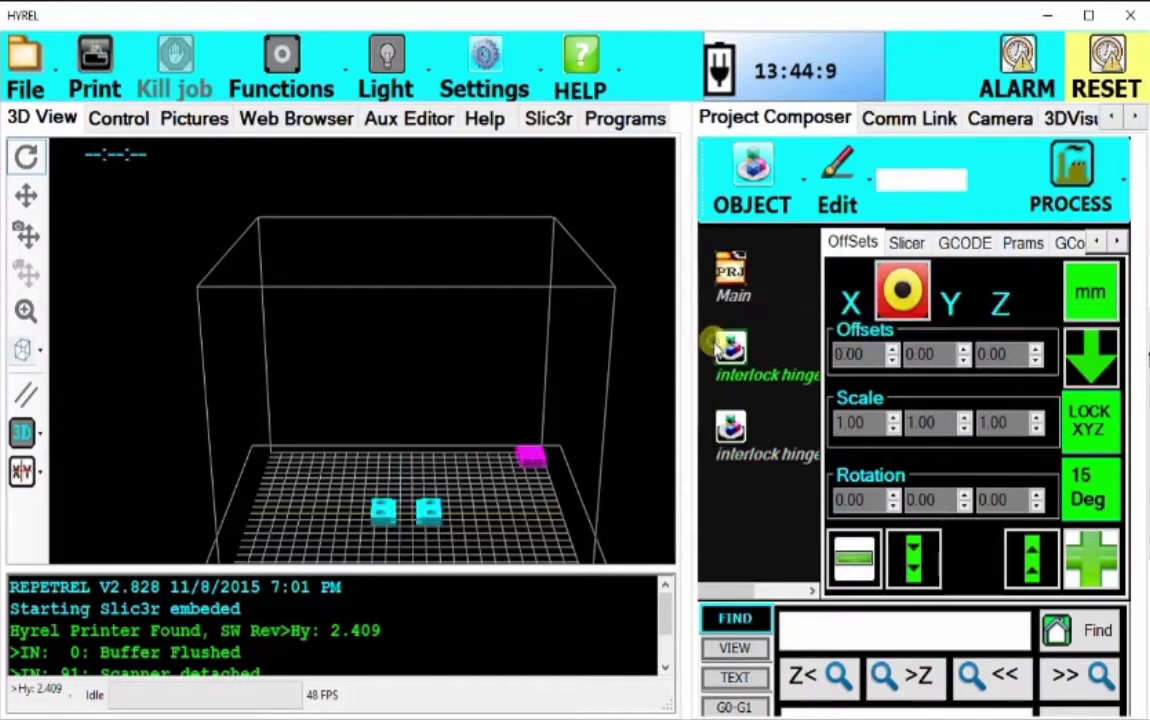
pyautogui.click(918, 292)
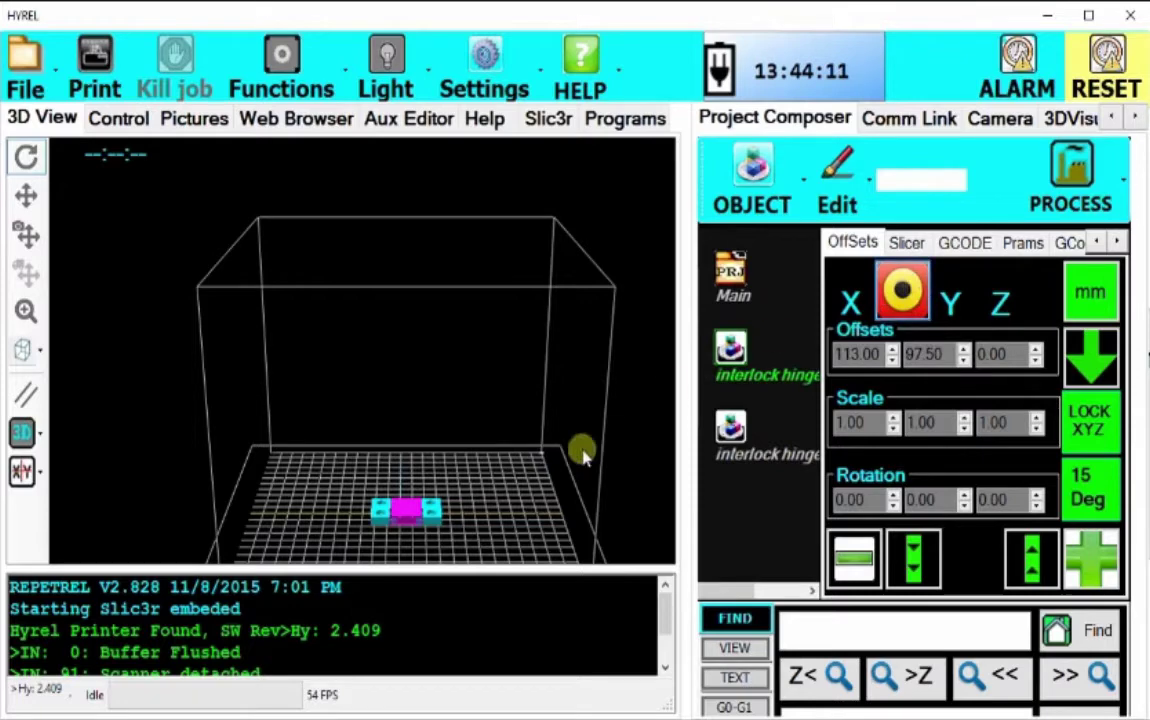
pyautogui.moveTo(481, 465); pyautogui.dragTo(411, 175)
pyautogui.scroll(5, 400, 510)
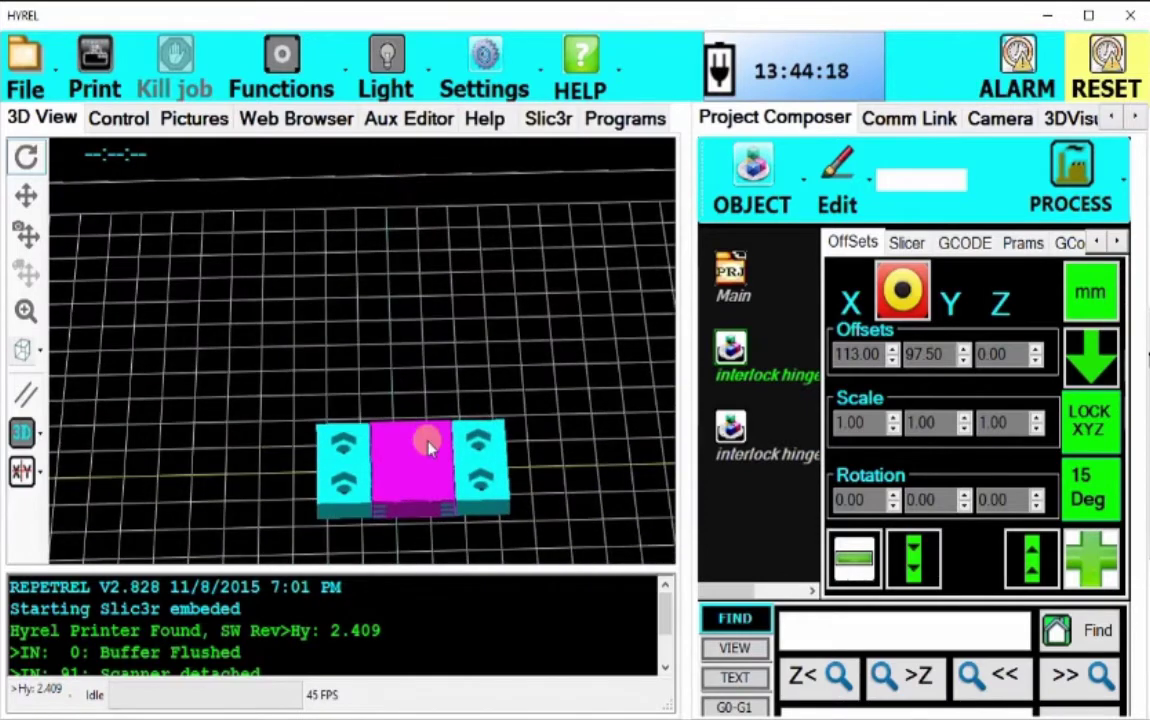
pyautogui.scroll(2, 422, 326)
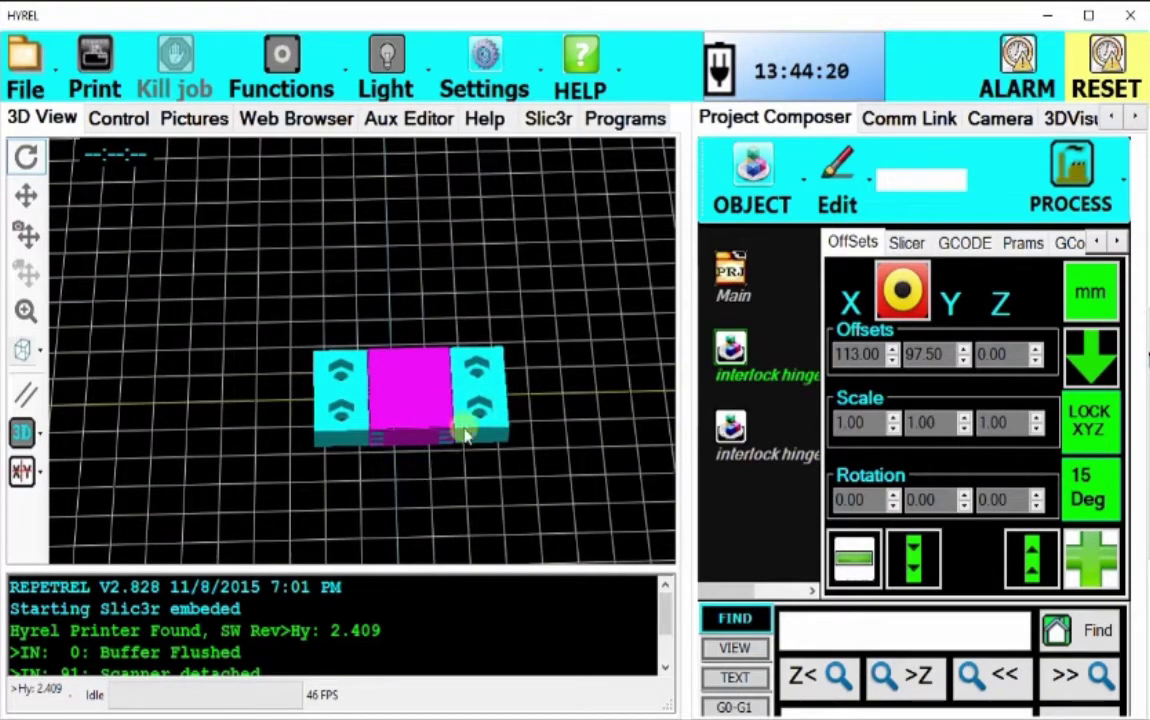
# Open the Slic3r multi print editor for the project and load the interlock hinge sides model onto its plater.
pyautogui.click(729, 430)
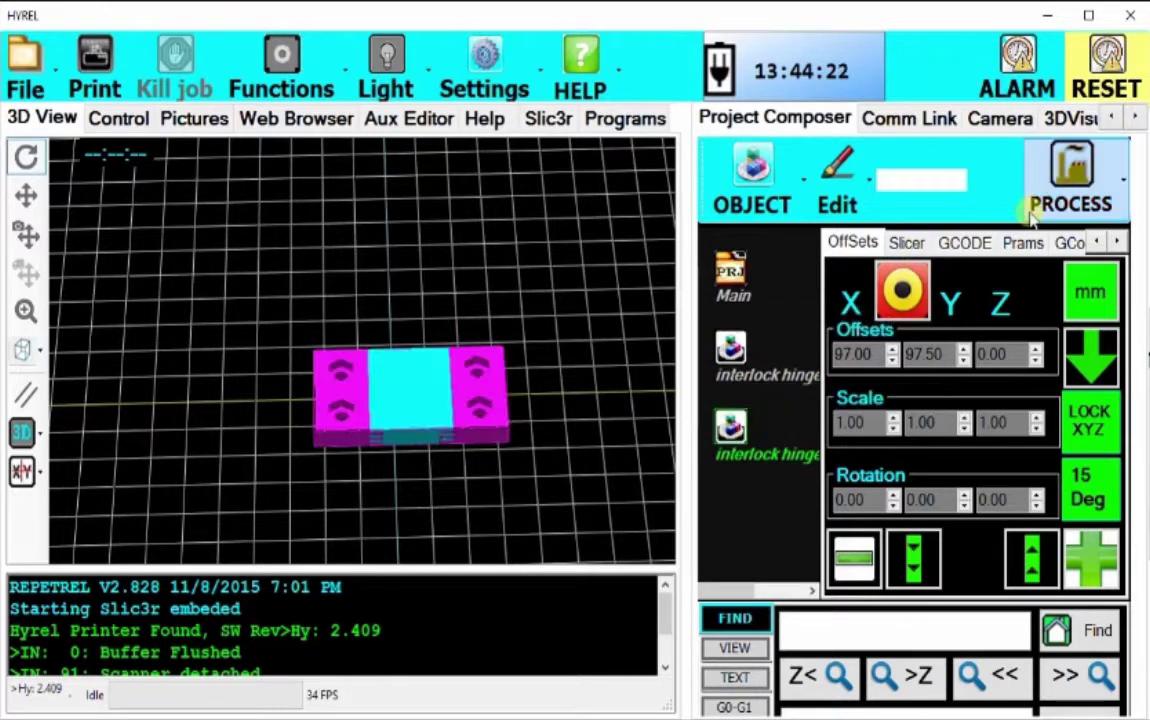
pyautogui.click(1093, 178)
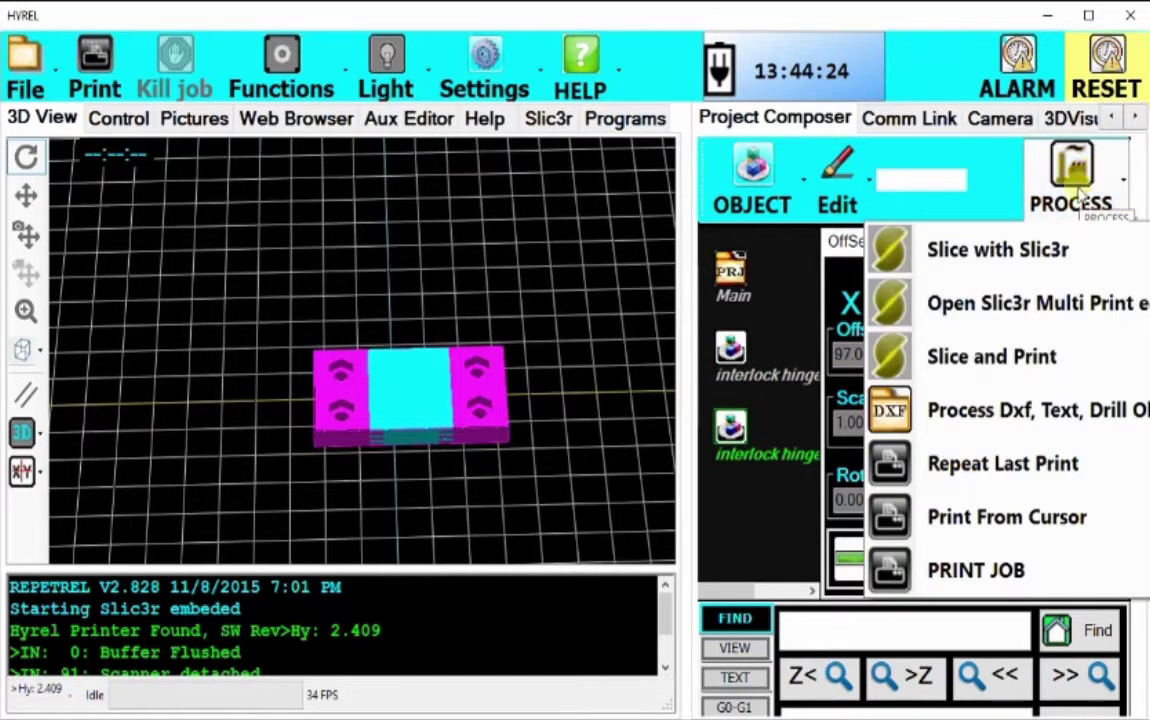
pyautogui.click(1016, 304)
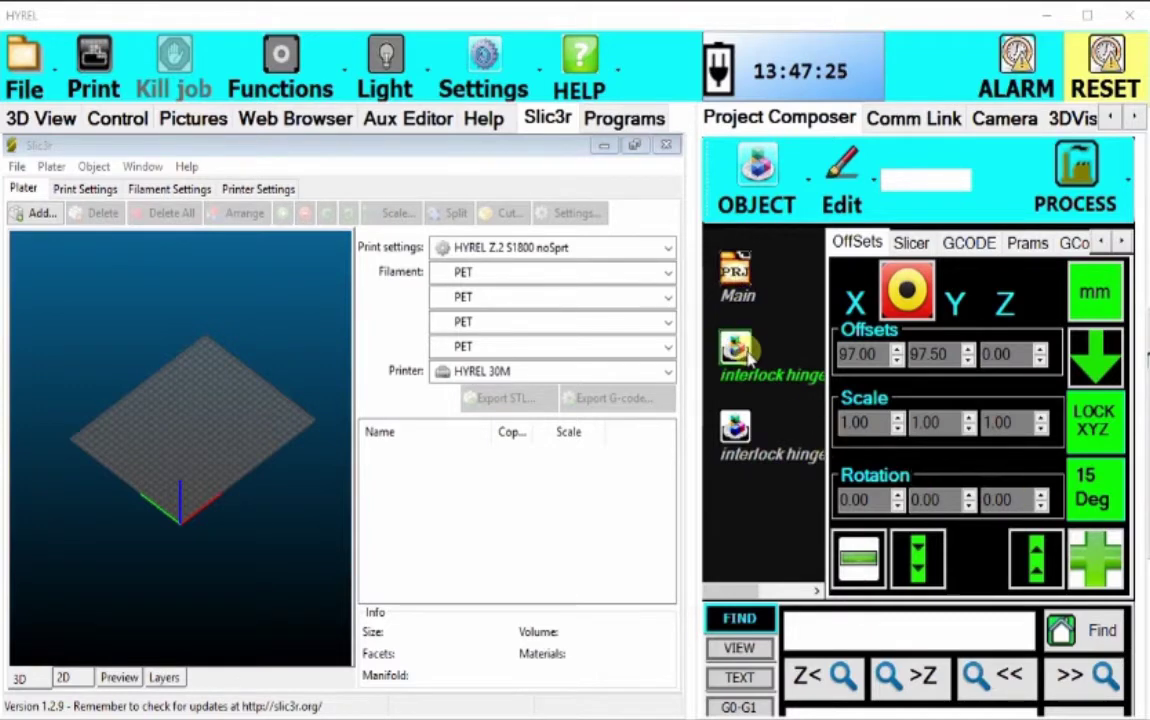
pyautogui.moveTo(748, 350); pyautogui.dragTo(540, 370)
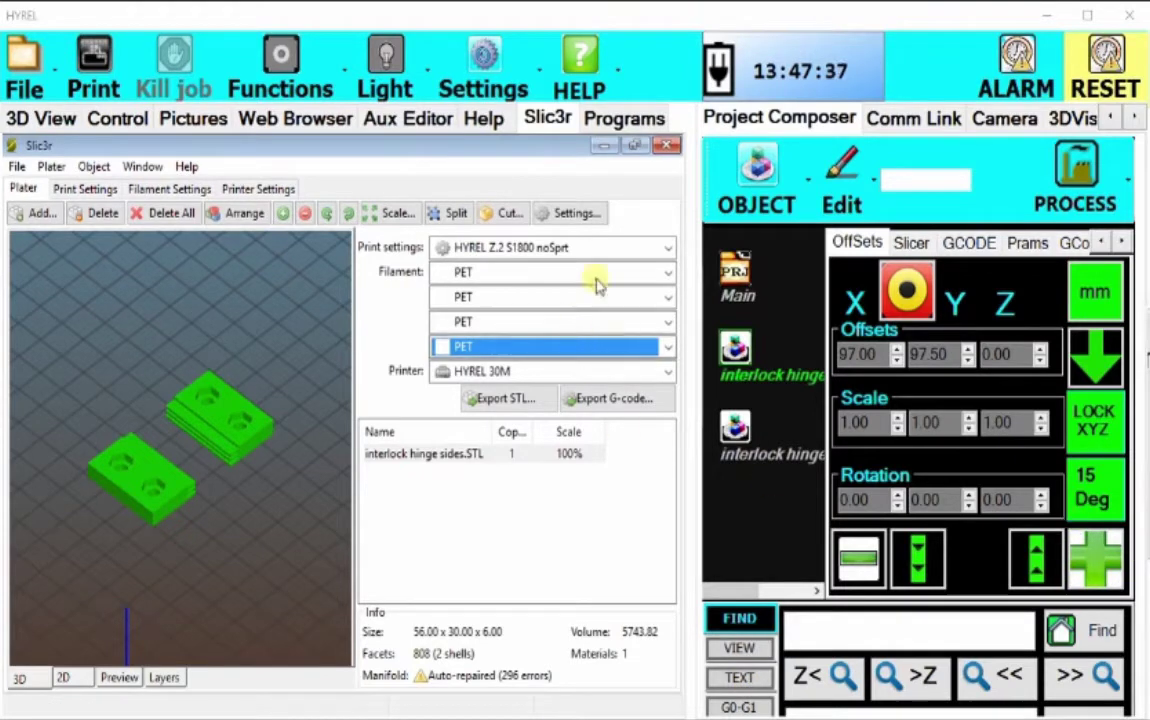
# Choose the ninjaflex print settings and assign HYREL ABS 230c Fan 50% to the first and second filaments.
pyautogui.click(652, 247)
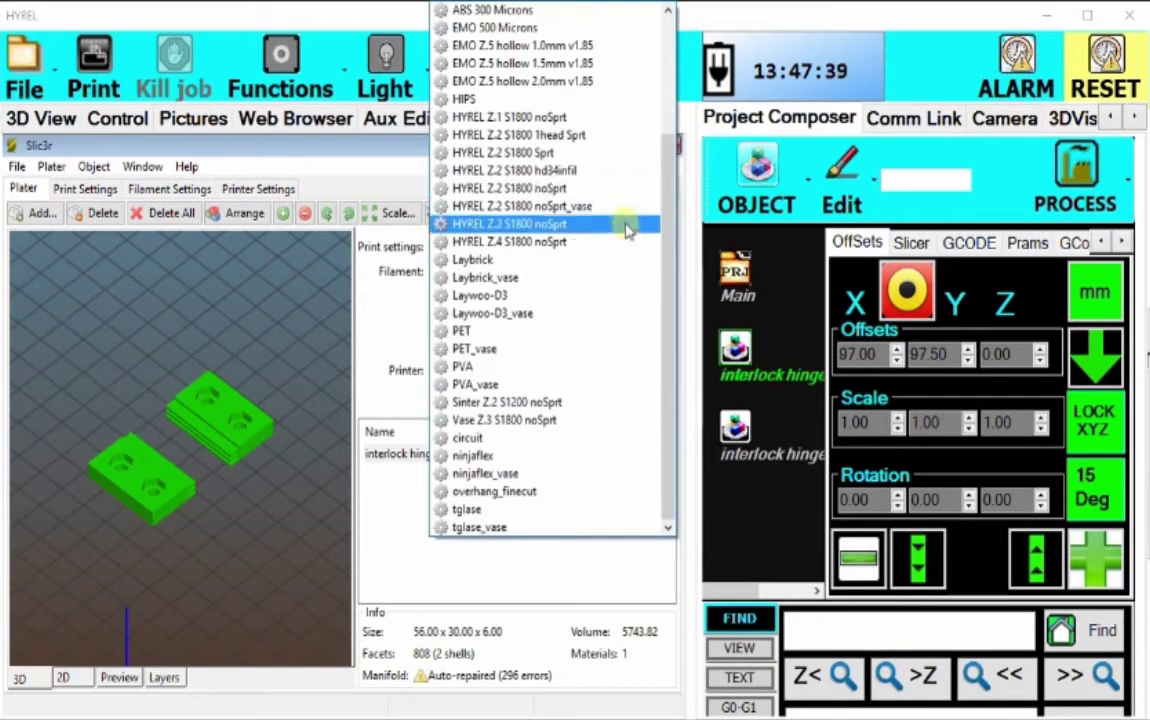
pyautogui.click(560, 460)
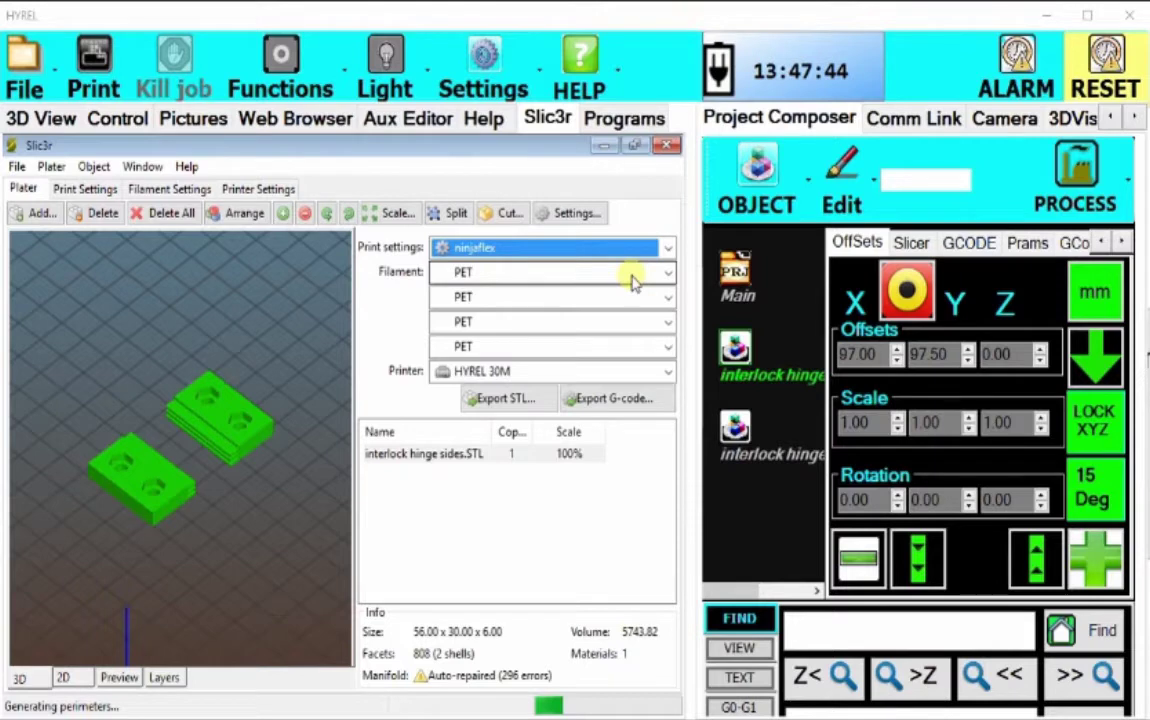
pyautogui.scroll(6, 632, 282)
pyautogui.click(616, 296)
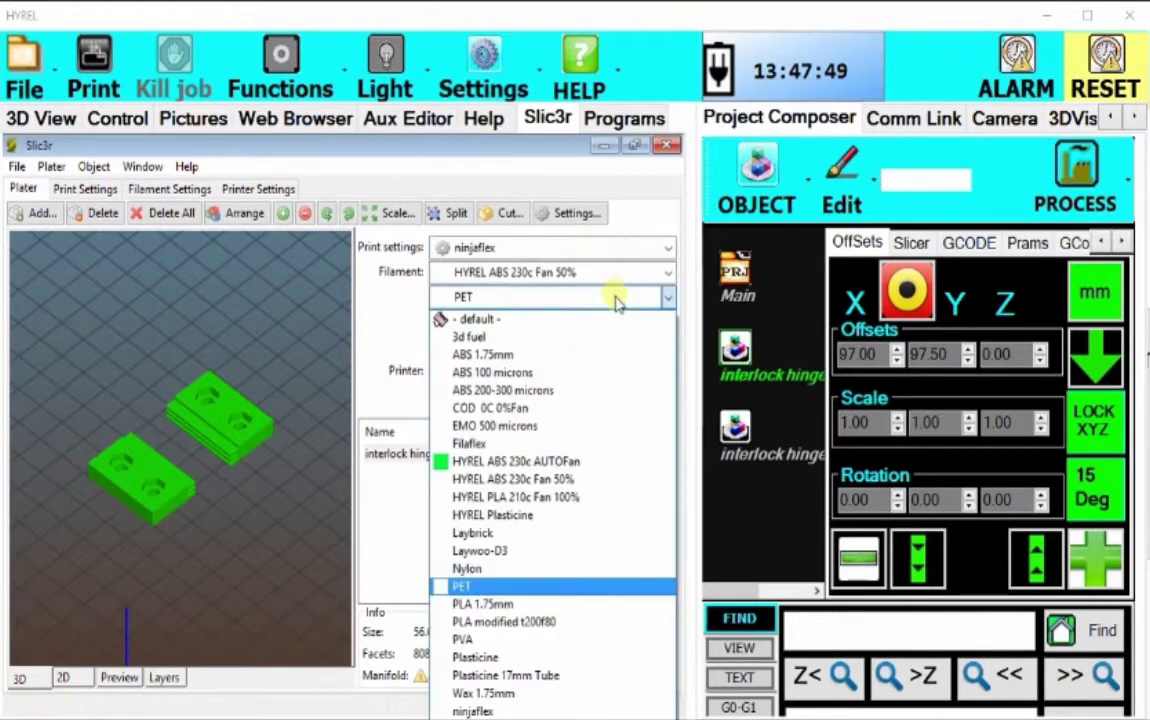
pyautogui.click(567, 481)
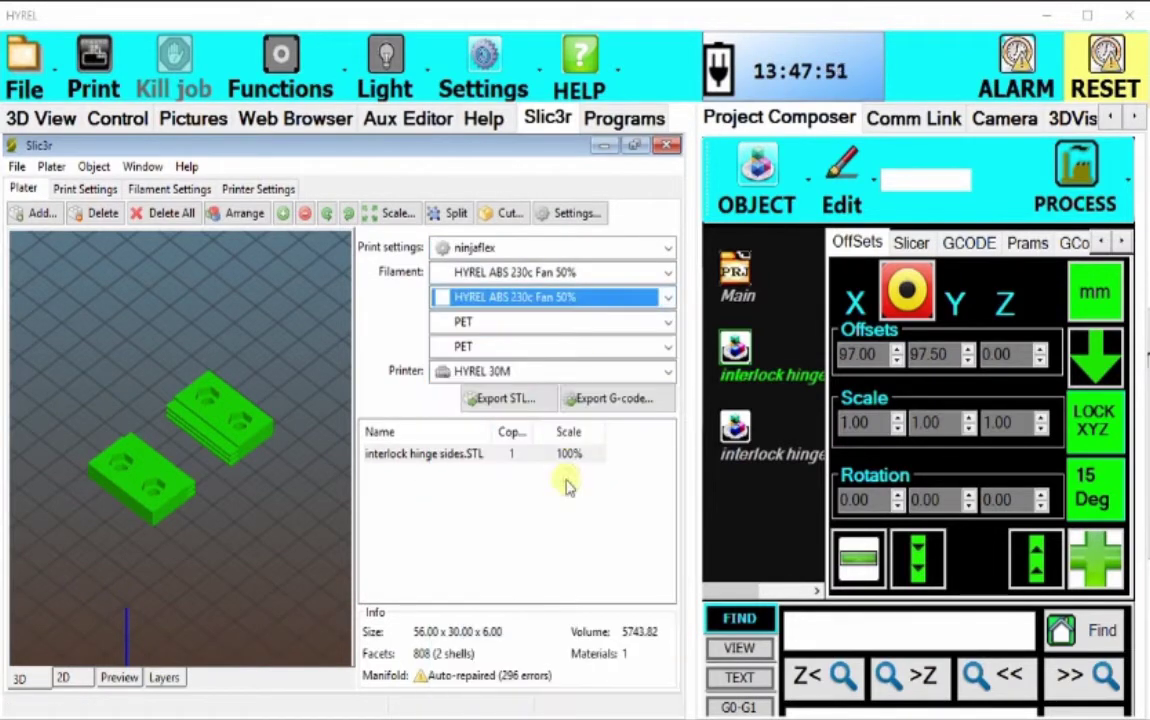
# Assign ninjaflex to the third and fourth filaments.
pyautogui.click(585, 328)
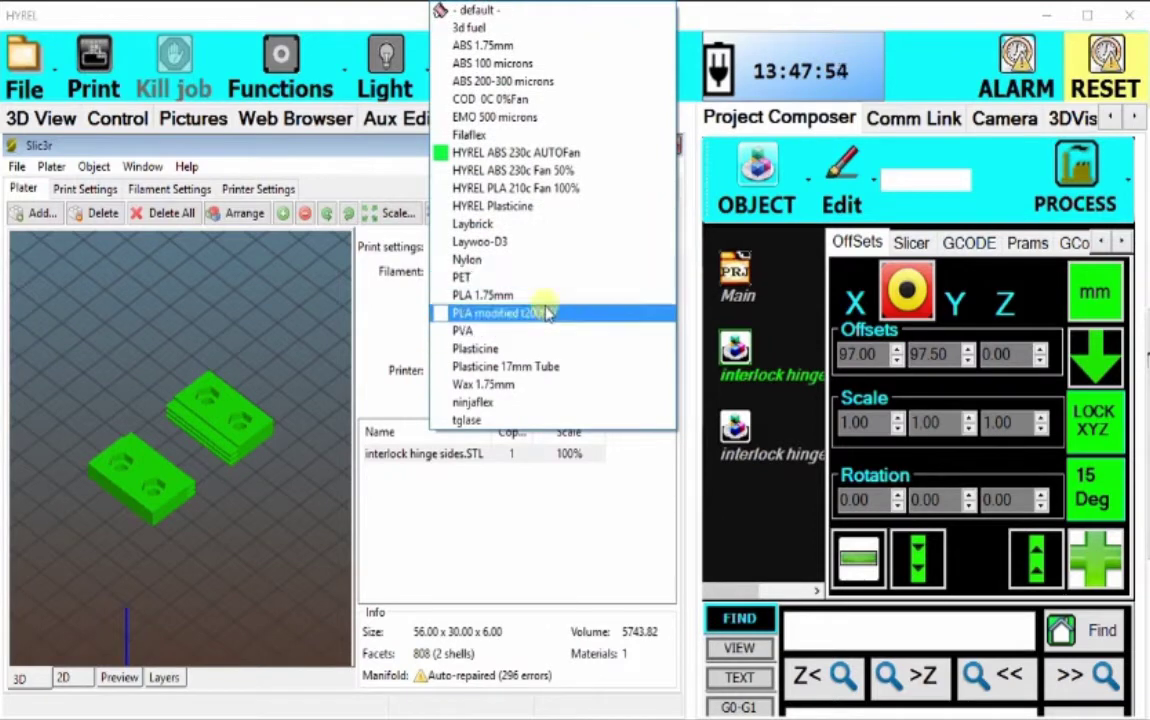
pyautogui.click(606, 401)
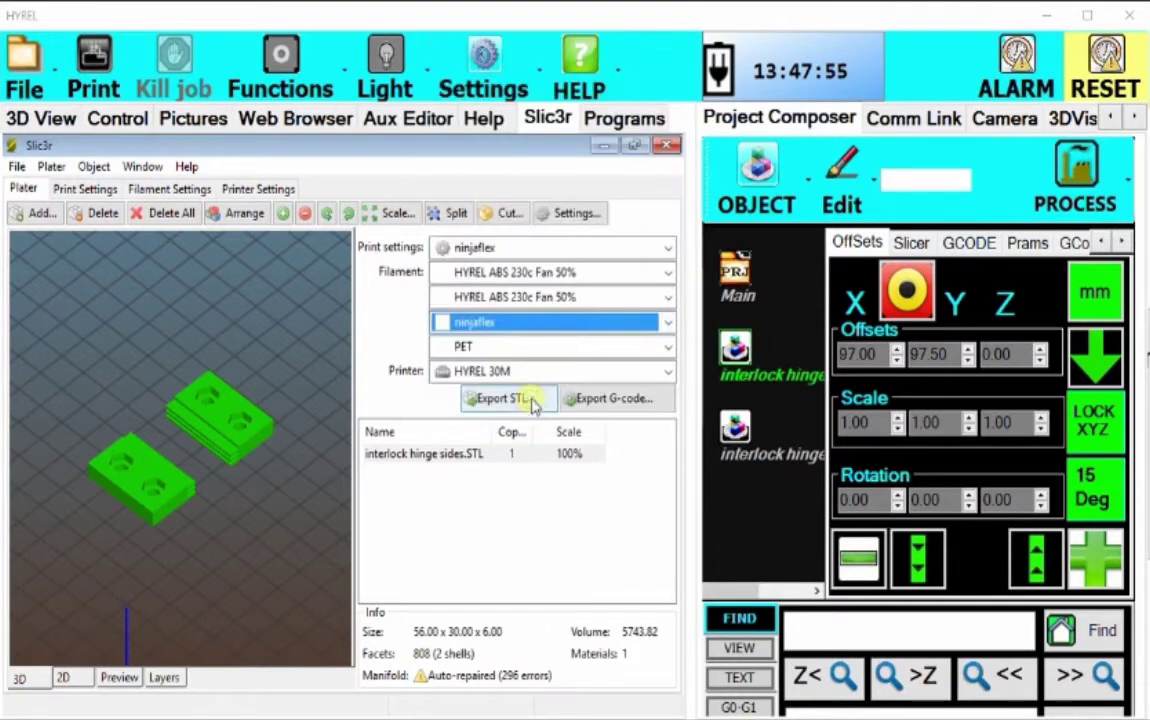
pyautogui.click(605, 347)
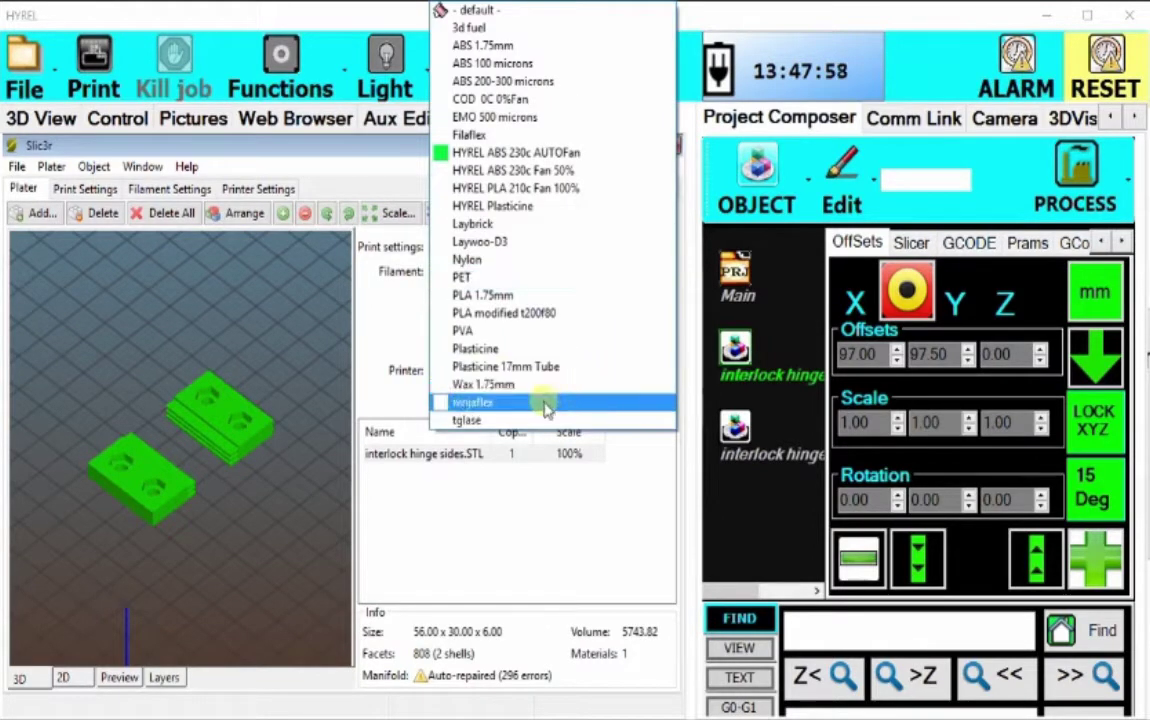
pyautogui.click(547, 404)
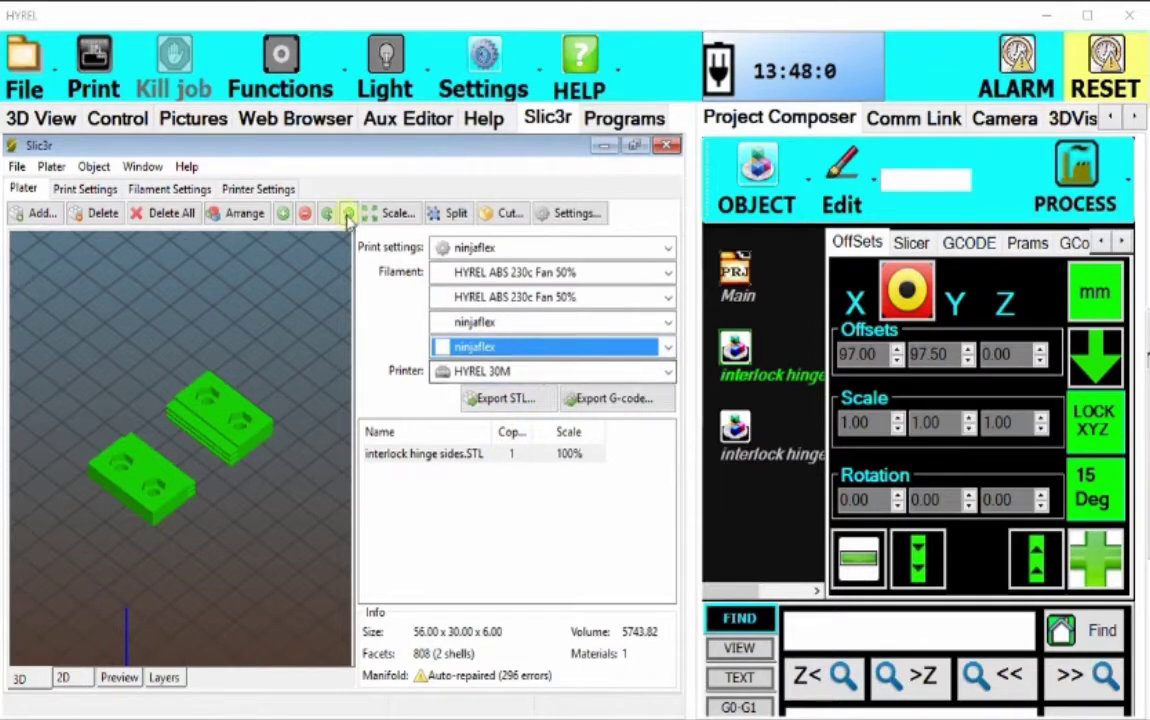
# Examine the tool change G-code in the HYREL 30M printer's custom G-code settings, and return to the plater.
pyautogui.click(250, 190)
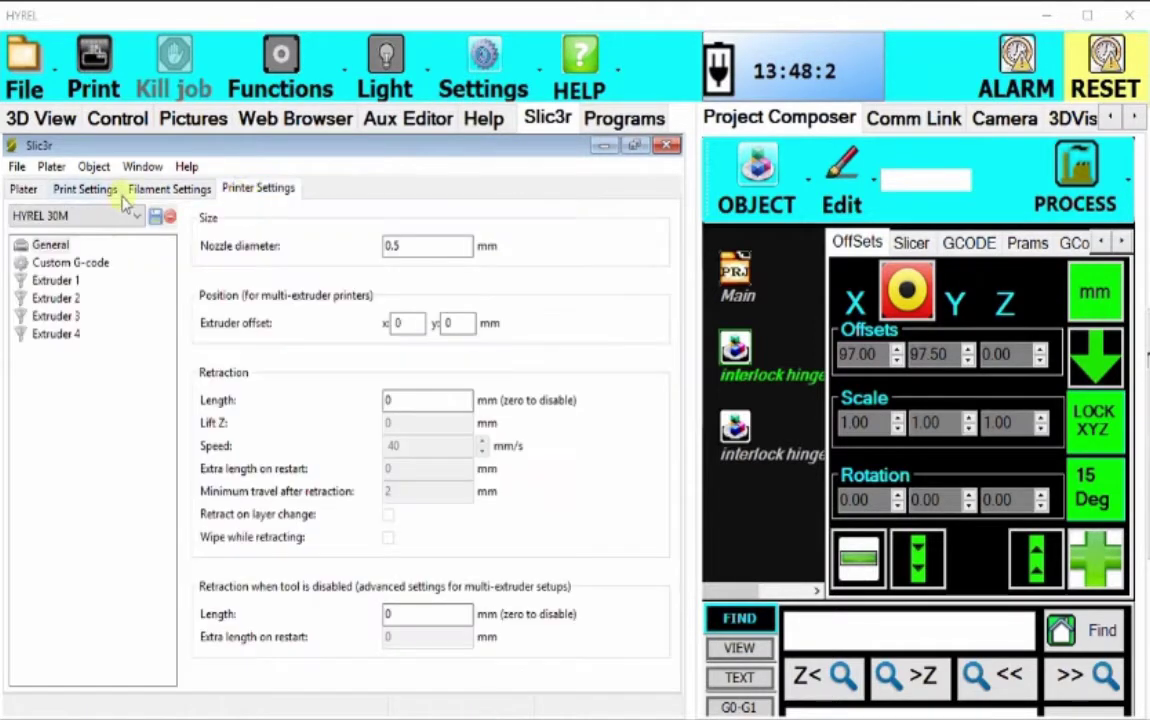
pyautogui.click(75, 264)
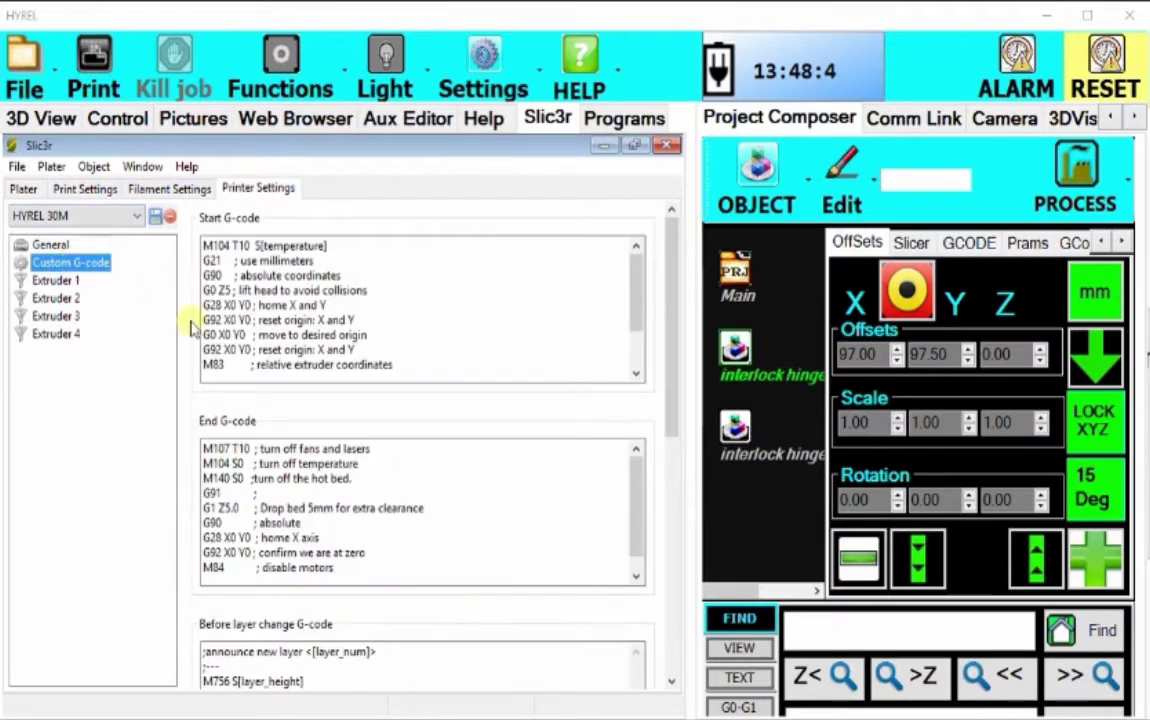
pyautogui.scroll(-10, 193, 431)
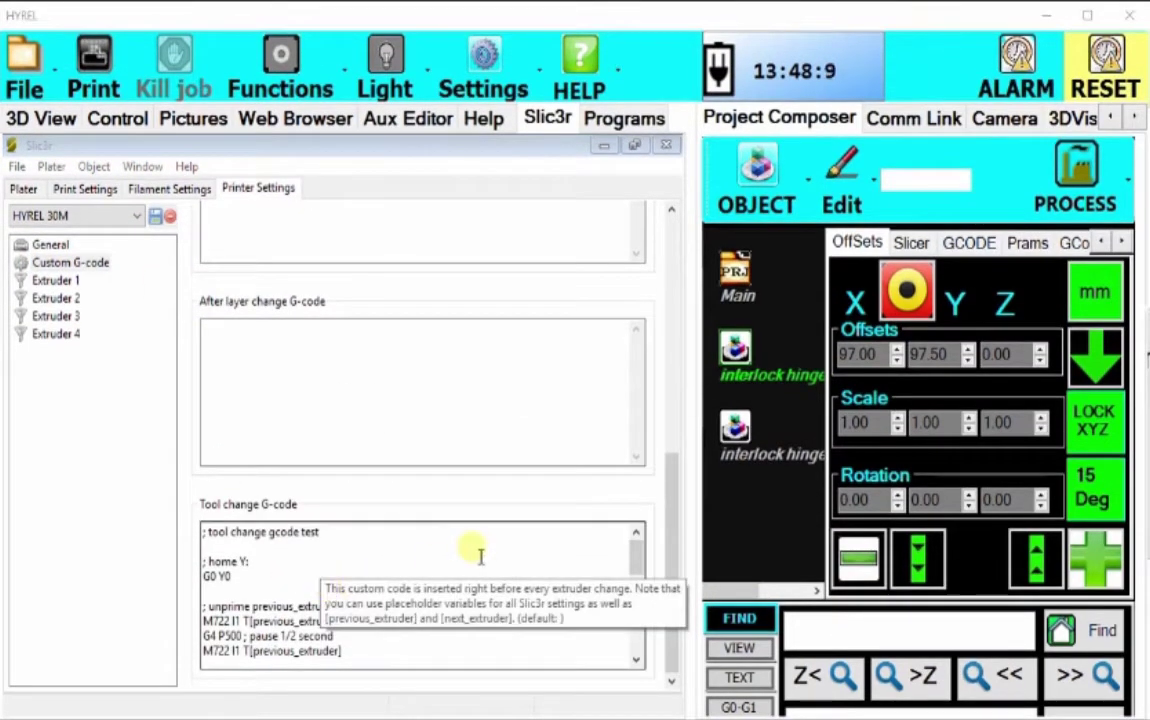
pyautogui.scroll(-5, 480, 555)
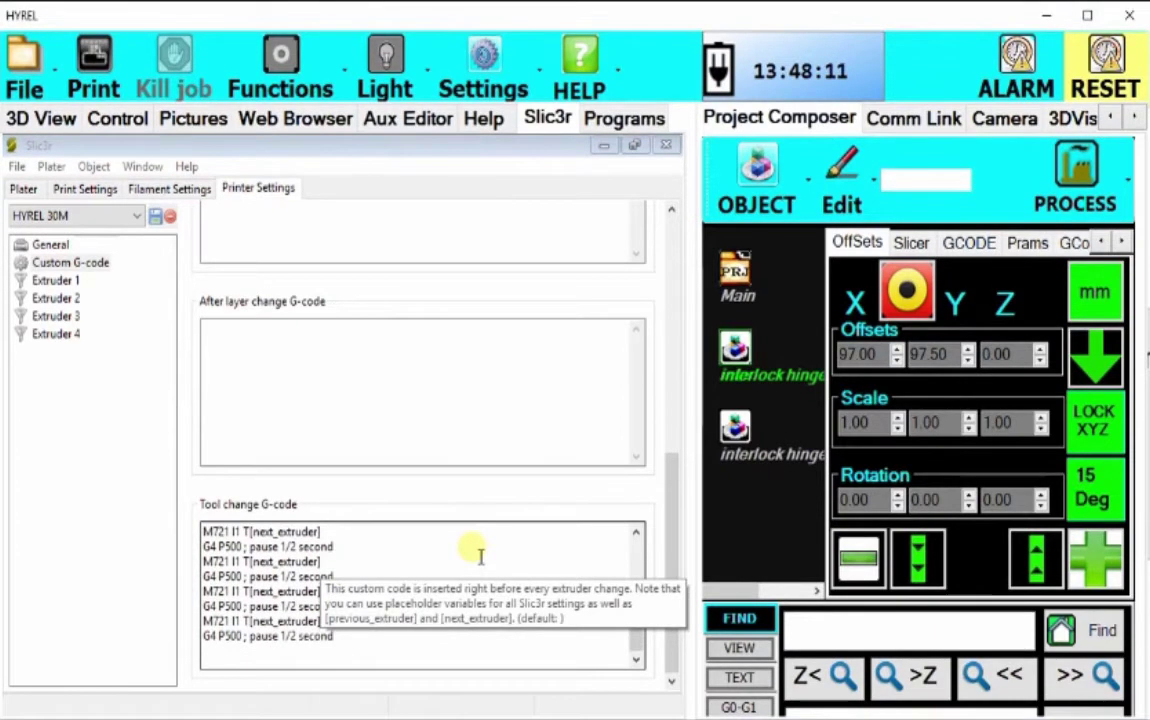
pyautogui.scroll(-6, 480, 555)
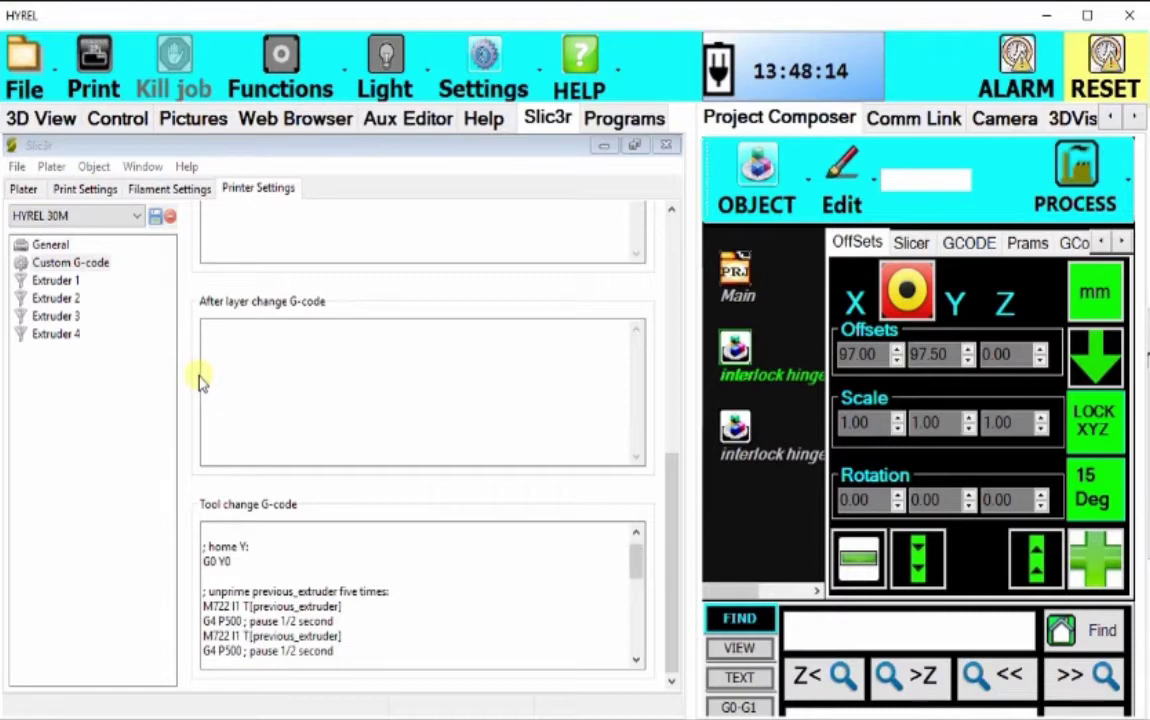
pyautogui.click(22, 189)
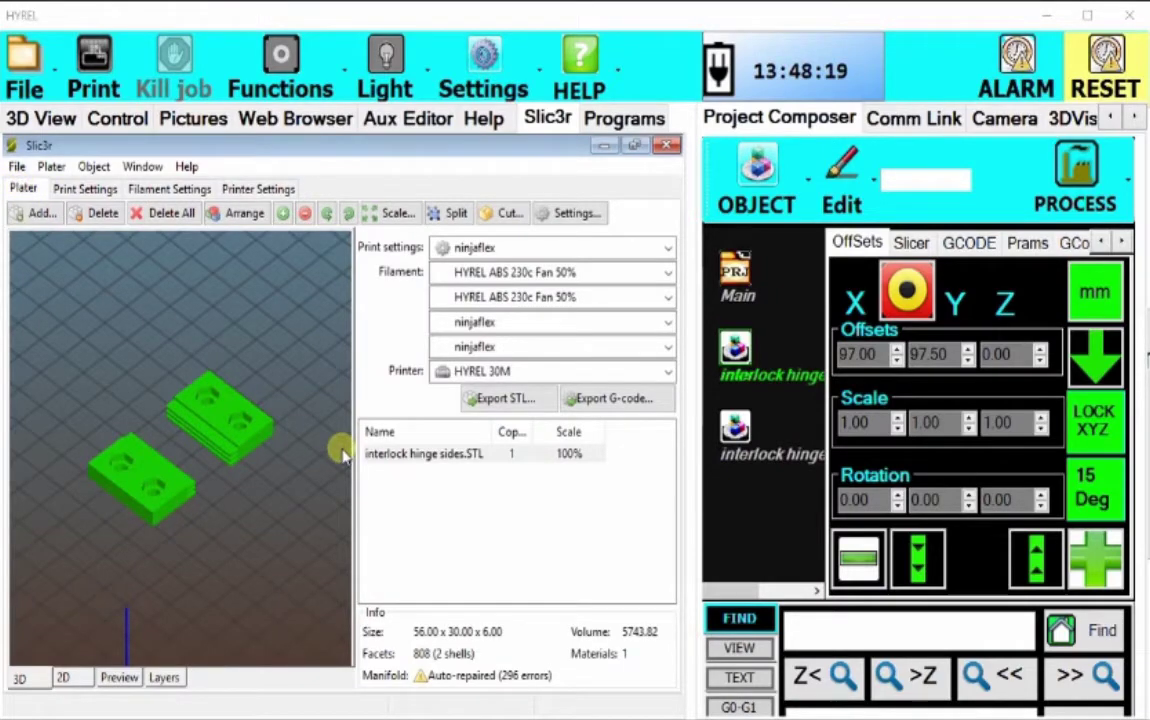
# Load the interlock hinge core file as an additional part in the hinge sides object's settings.
pyautogui.doubleClick(250, 430)
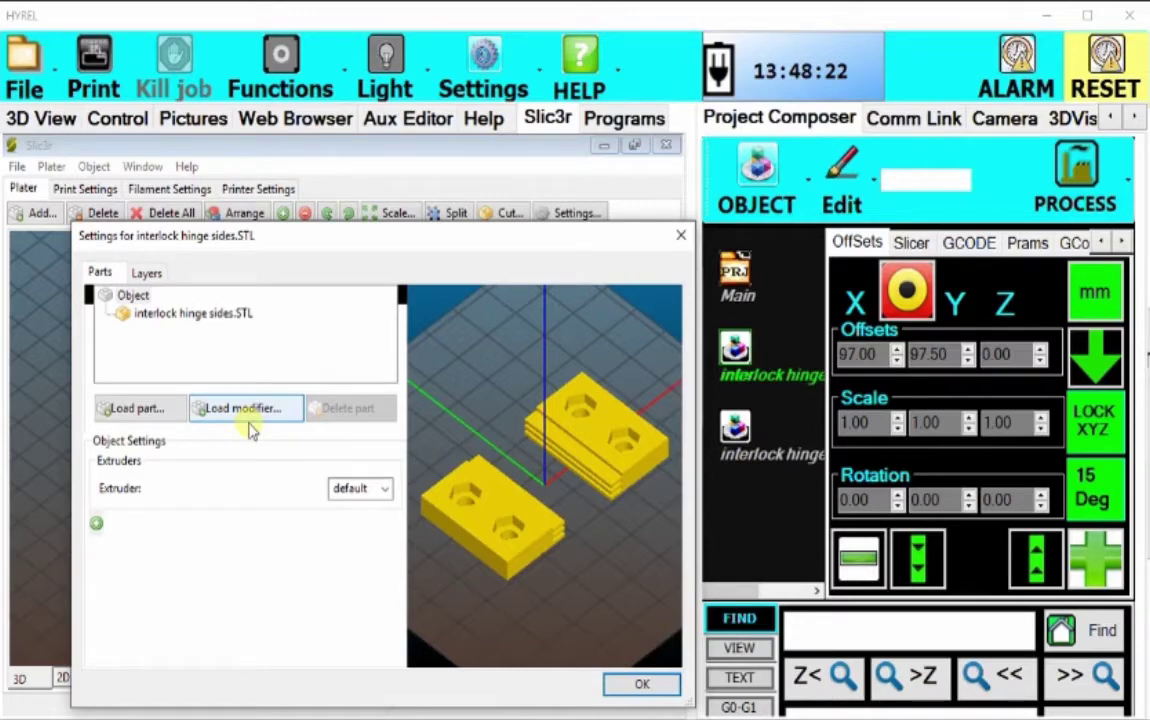
pyautogui.click(127, 409)
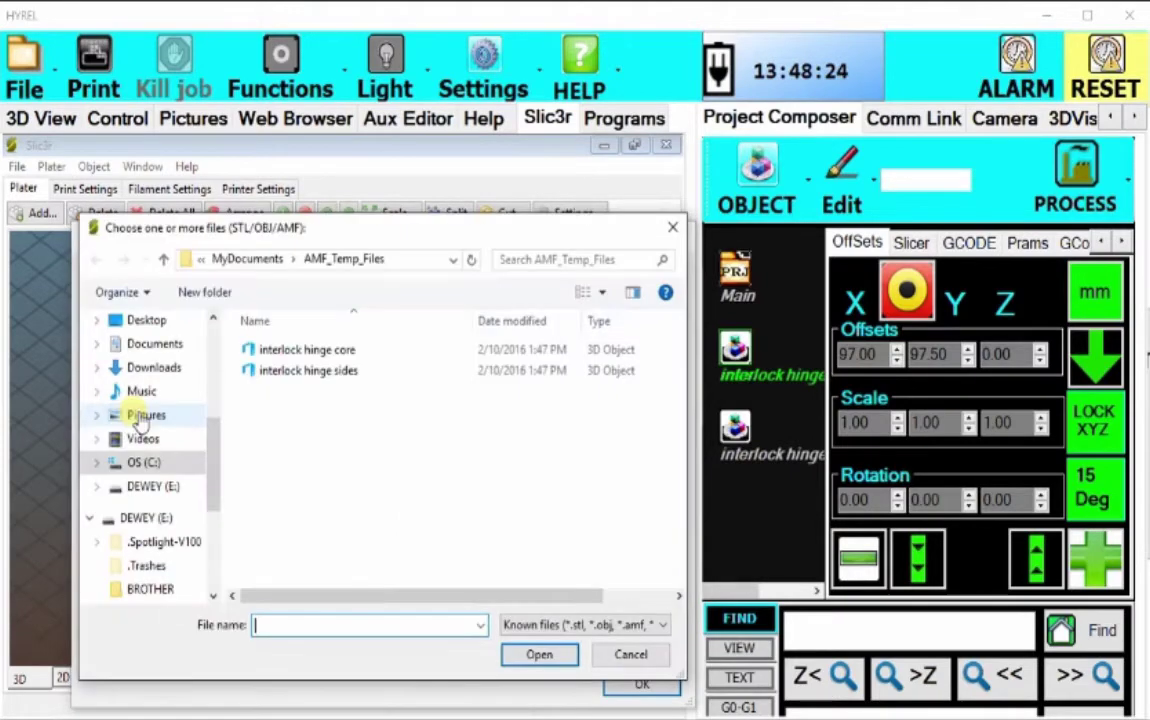
pyautogui.doubleClick(378, 352)
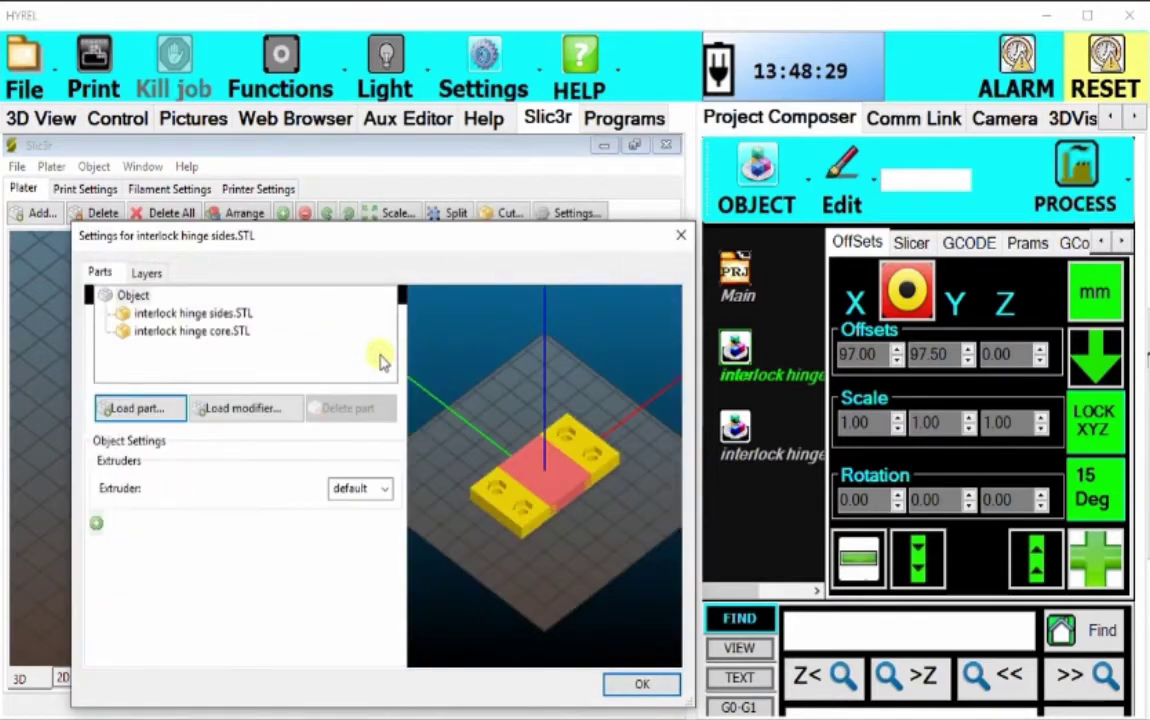
# Assign extruder 2 to the interlock hinge sides part.
pyautogui.click(198, 314)
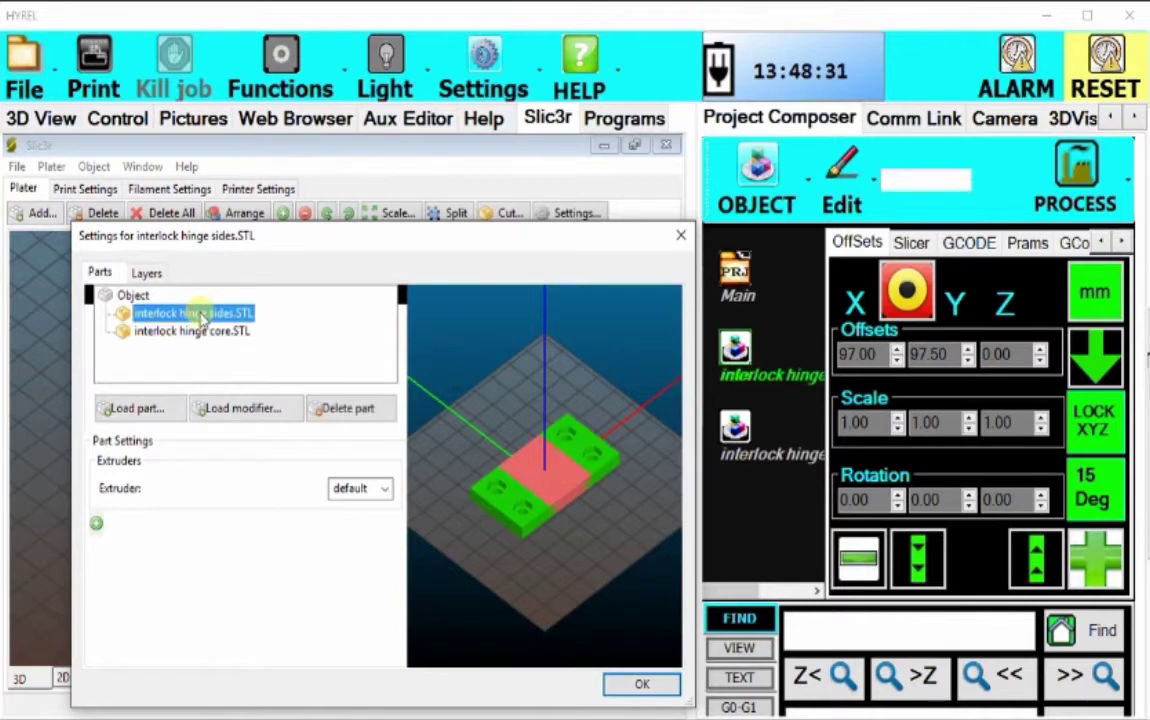
pyautogui.click(385, 488)
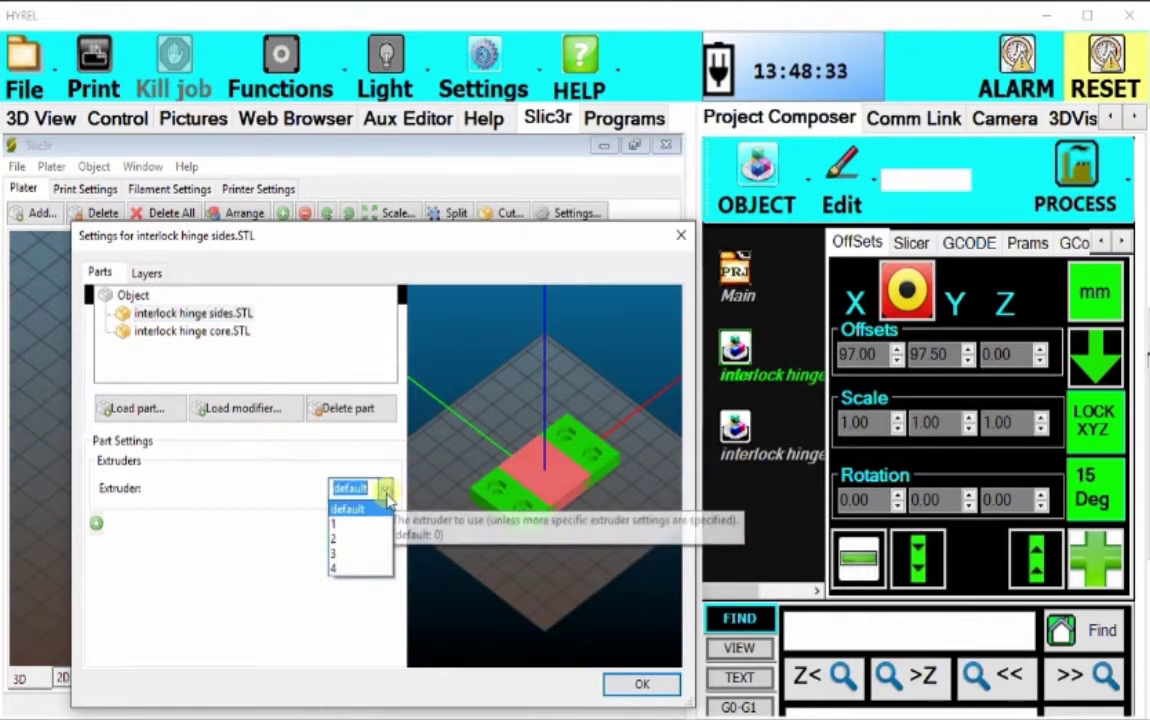
pyautogui.click(352, 541)
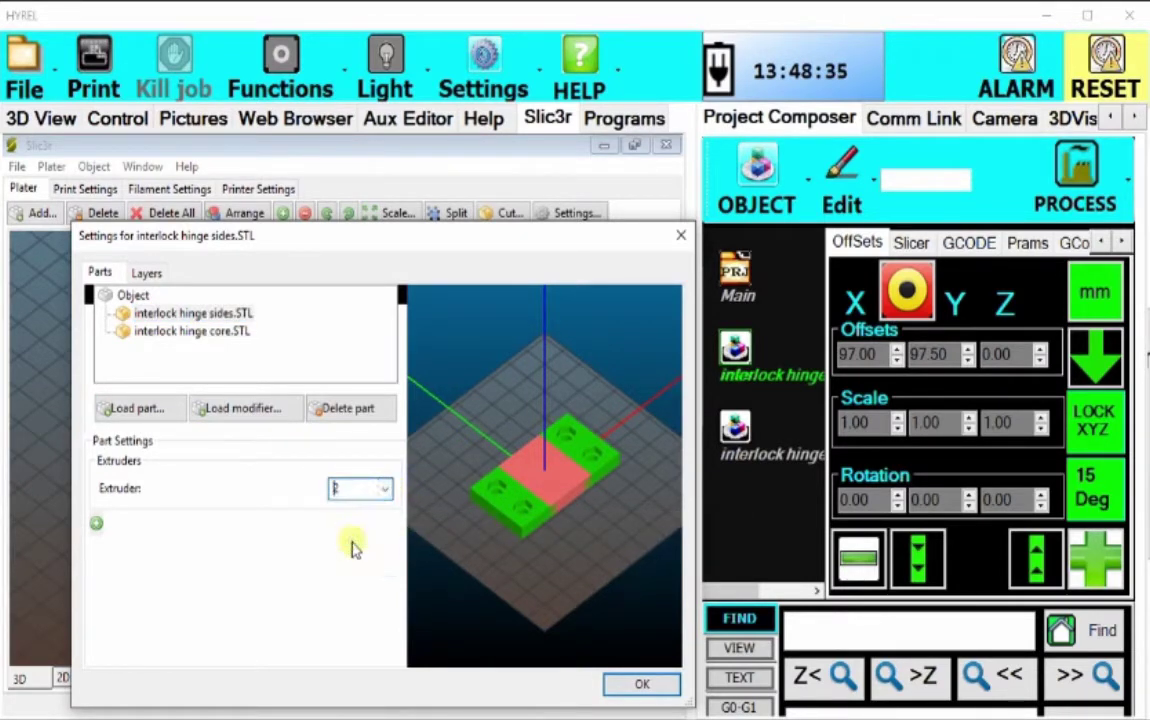
# Assign extruder 3 to the interlock hinge core part and accept the object settings.
pyautogui.click(230, 331)
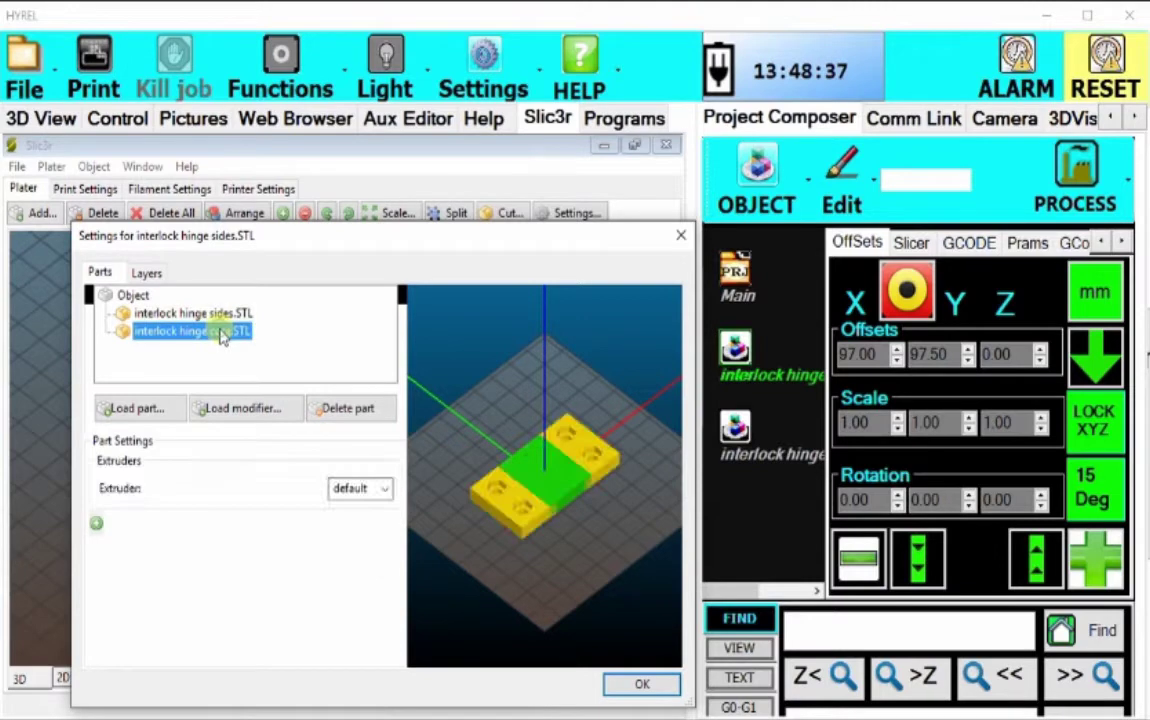
pyautogui.click(386, 488)
pyautogui.click(353, 558)
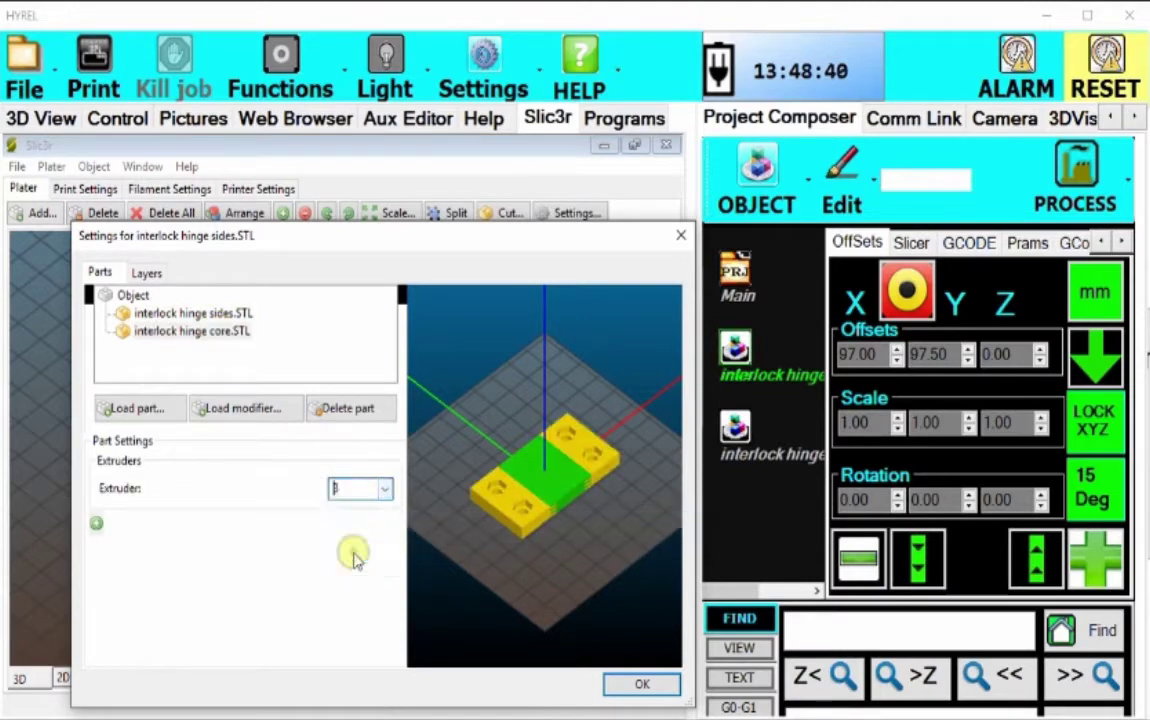
pyautogui.click(642, 684)
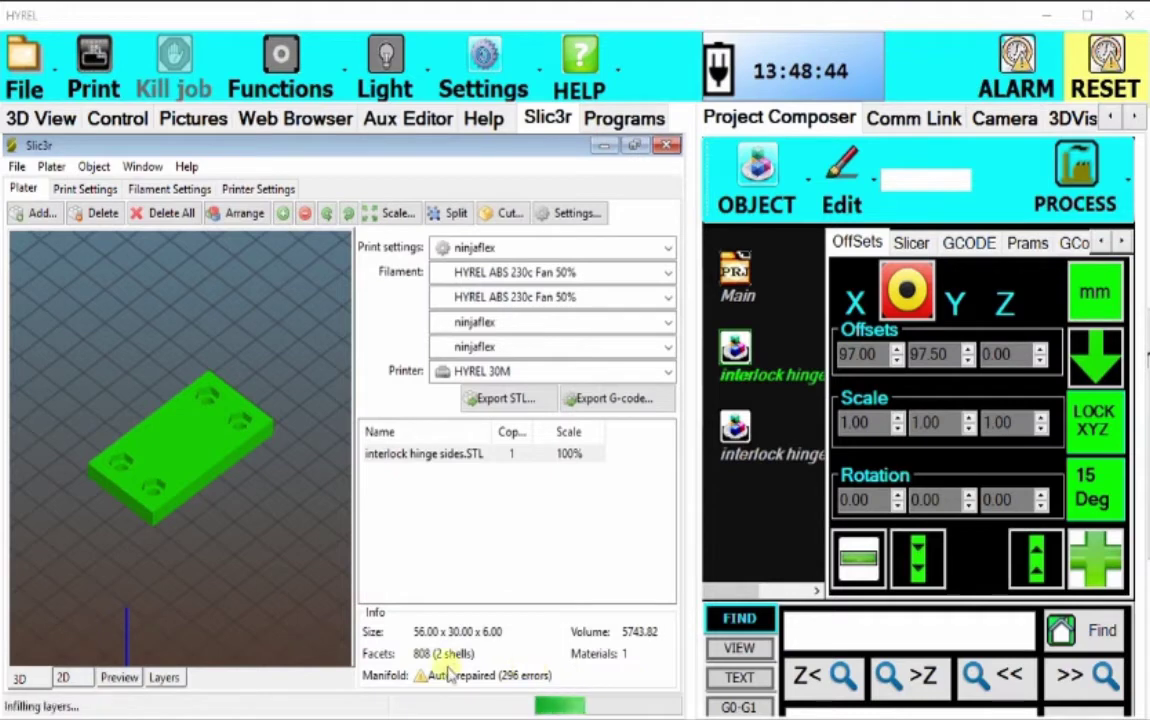
# Preview the sliced hinge toolpaths and choose the DEWEY (E:) drive as the destination for the G-code export.
pyautogui.click(119, 678)
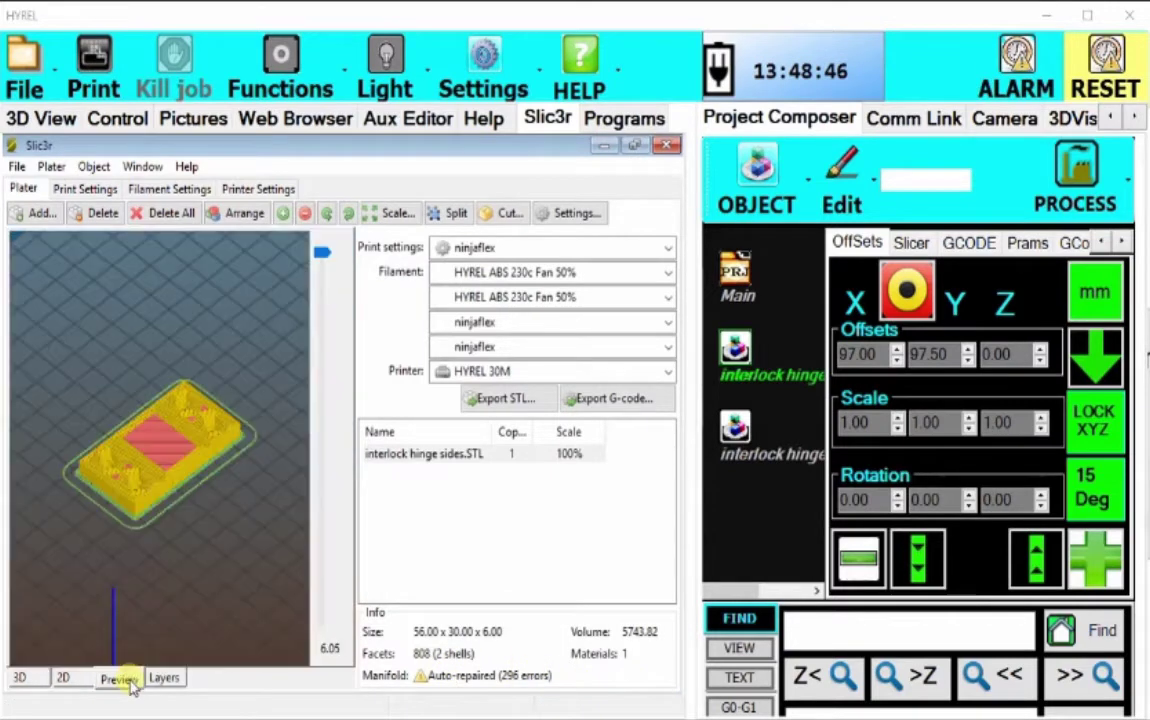
pyautogui.moveTo(321, 258)
pyautogui.mouseDown()
pyautogui.moveTo(316, 441)
pyautogui.moveTo(321, 252)
pyautogui.mouseUp()
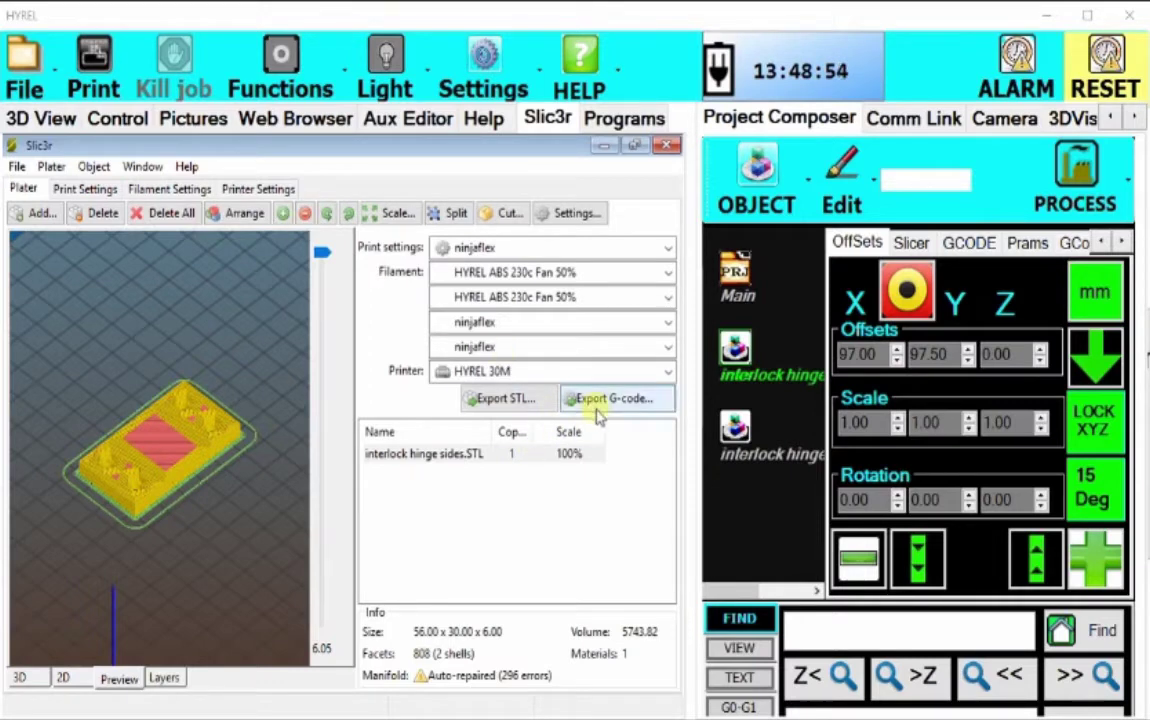
pyautogui.click(600, 400)
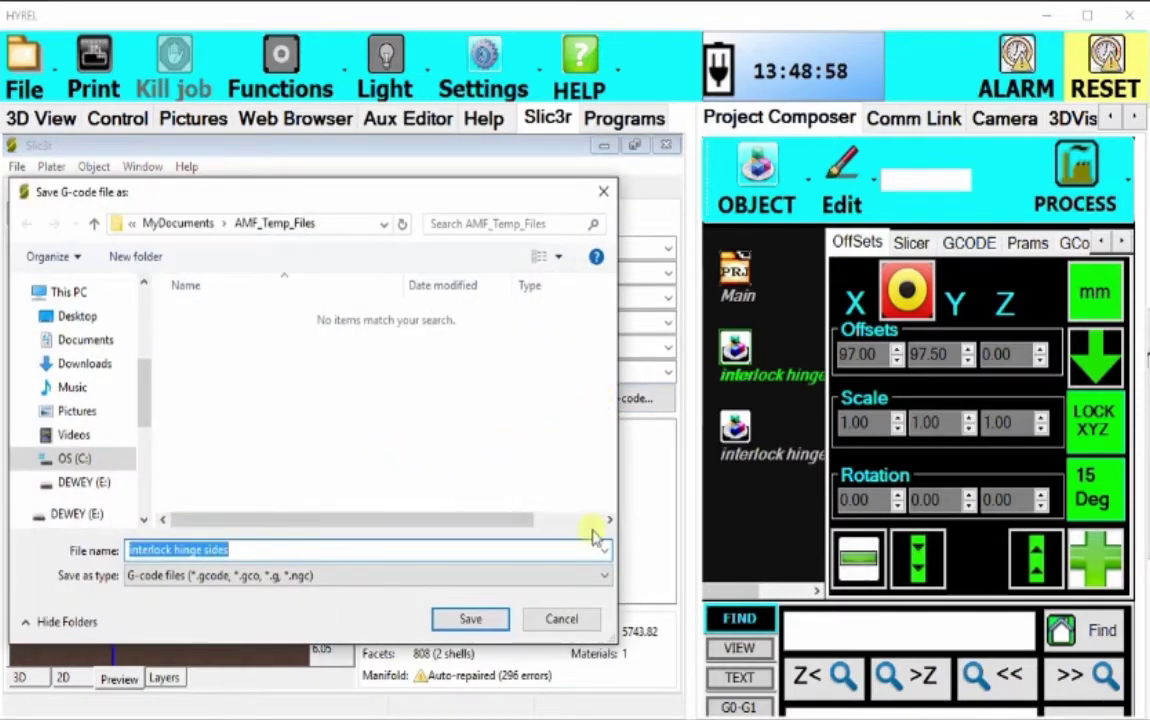
pyautogui.click(84, 482)
# Name the exported G-code file interlock new and save it.
pyautogui.doubleClick(258, 549)
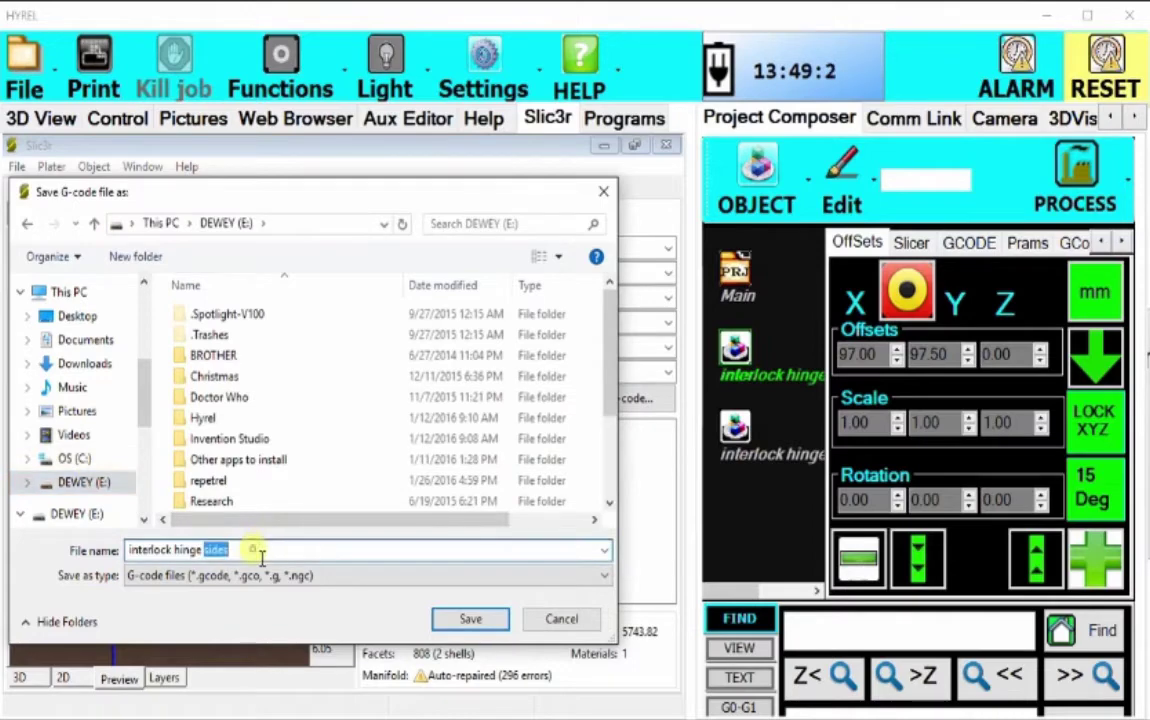
pyautogui.click(259, 552)
pyautogui.press('BackSpace')
pyautogui.press('BackSpace')
pyautogui.press('BackSpace')
pyautogui.press('BackSpace')
pyautogui.press('BackSpace')
pyautogui.press('BackSpace')
pyautogui.press('BackSpace')
pyautogui.press('BackSpace')
pyautogui.press('BackSpace')
pyautogui.press('BackSpace')
pyautogui.press('BackSpace')
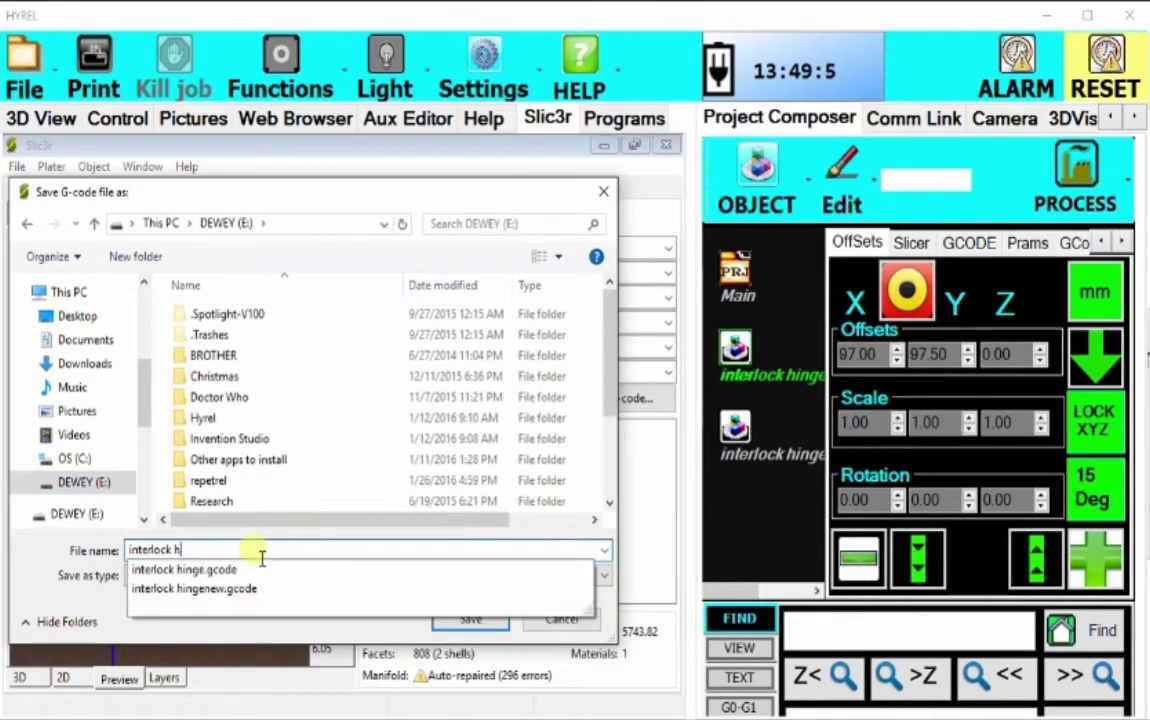
pyautogui.write('new')
pyautogui.press('Return')
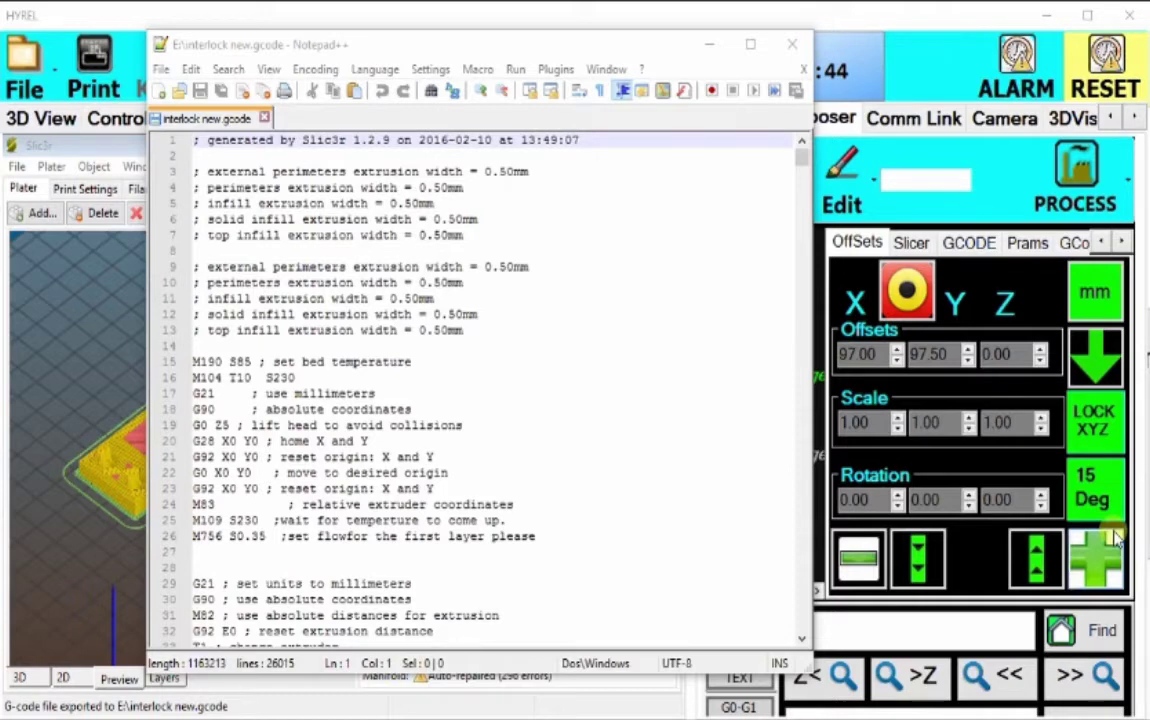
# In interlock new.gcode in Notepad++, change the tool number of the starting M104 temperature command to T12.
pyautogui.click(373, 392)
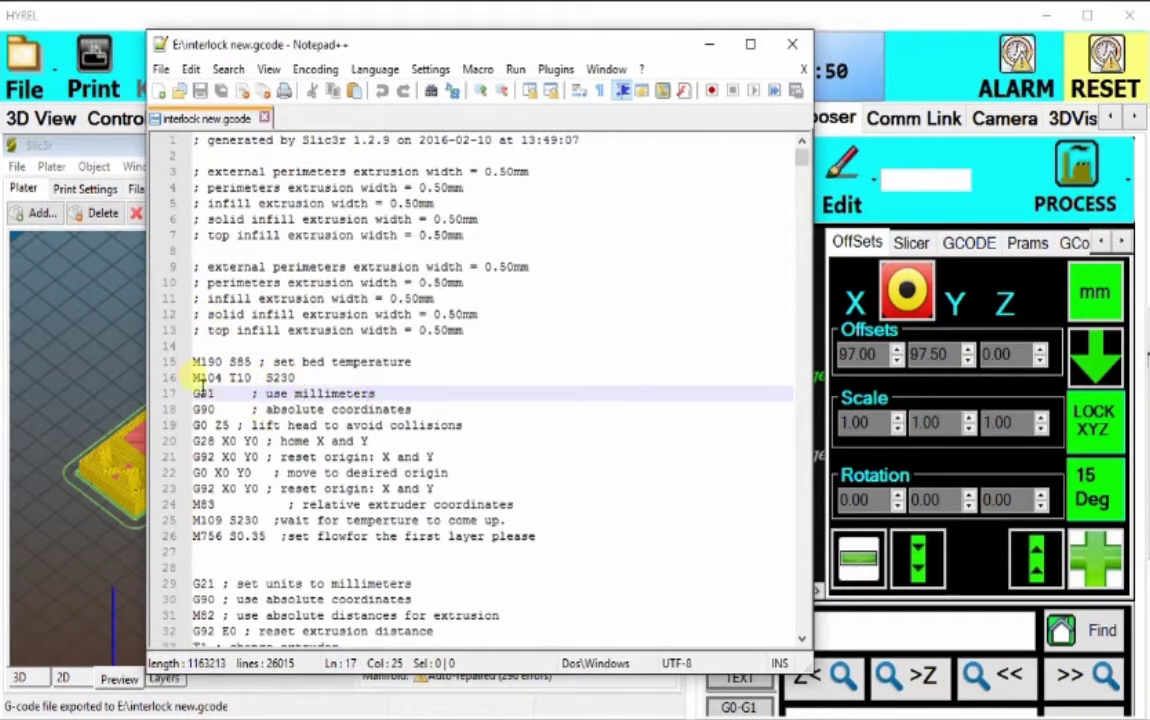
pyautogui.click(308, 378)
pyautogui.press('Left')
pyautogui.press('Left')
pyautogui.press('Left')
pyautogui.press('Left')
pyautogui.press('Left')
pyautogui.press('Left')
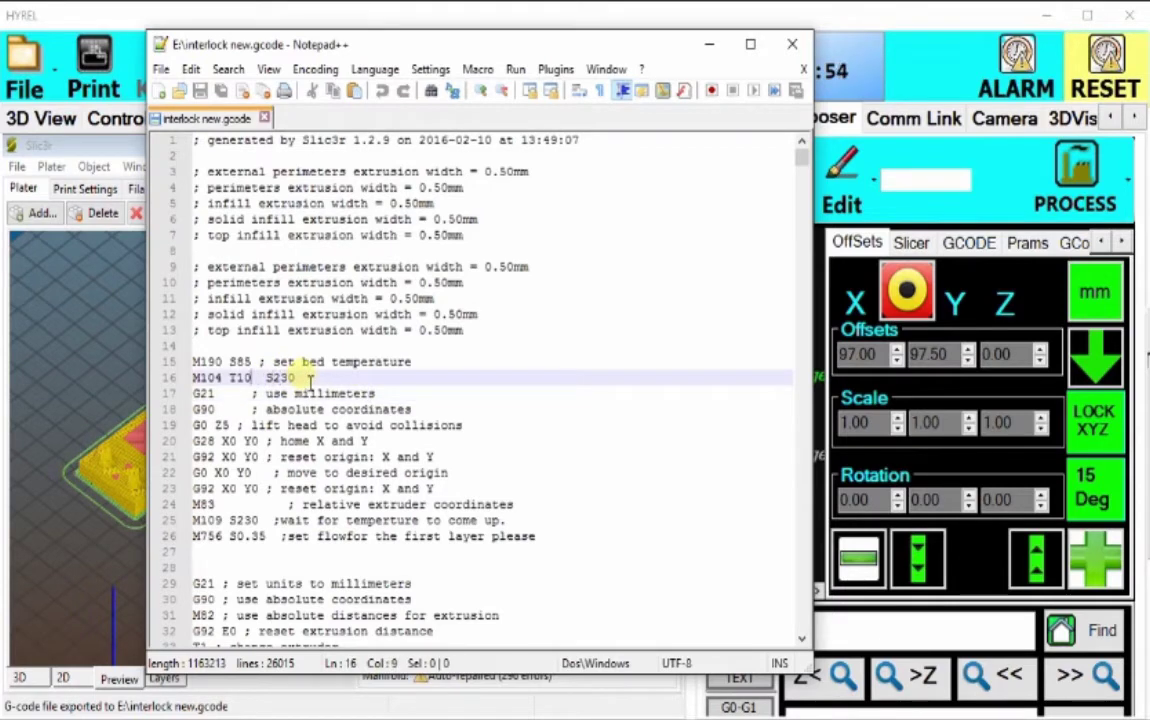
pyautogui.press('BackSpace')
pyautogui.write('2')
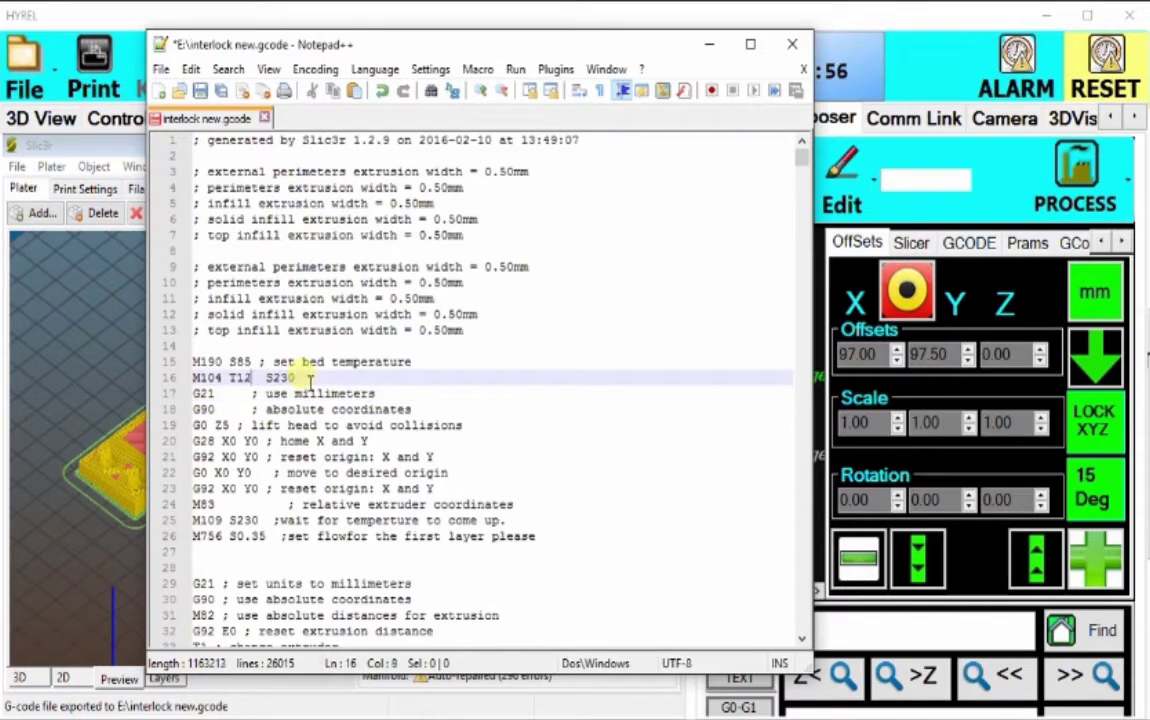
# Add the line M104 T13 S212 below the M104 T12 command in the start code.
pyautogui.press('End')
pyautogui.press('Return')
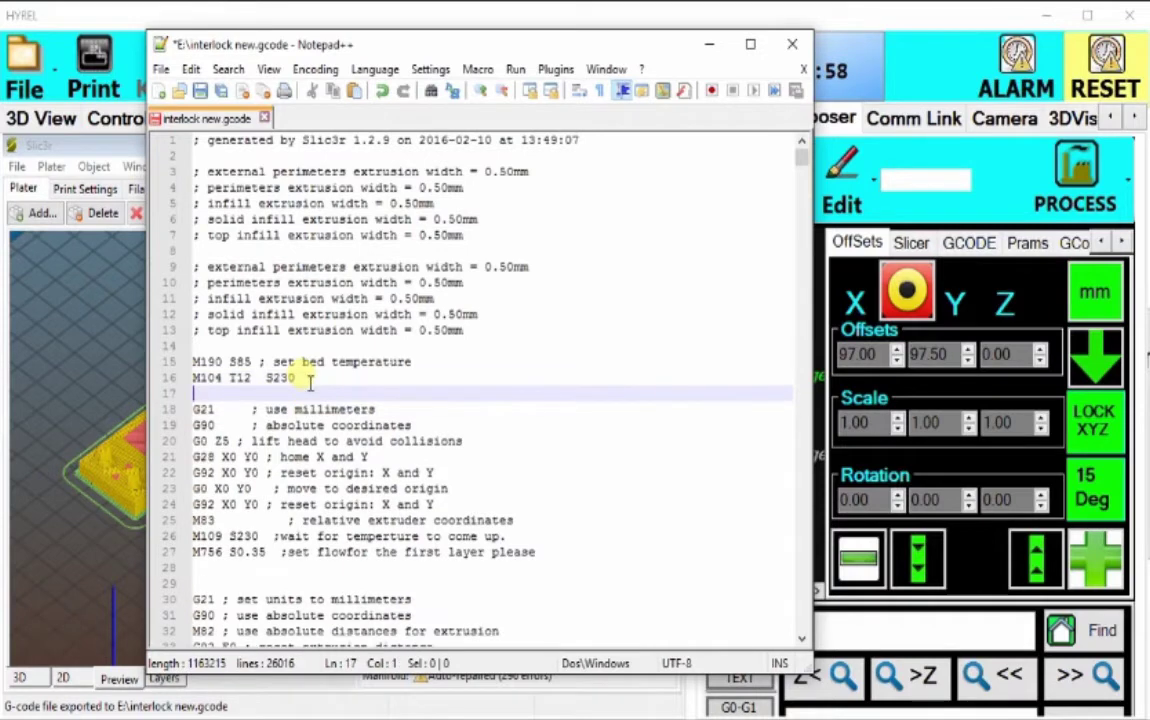
pyautogui.write('M104')
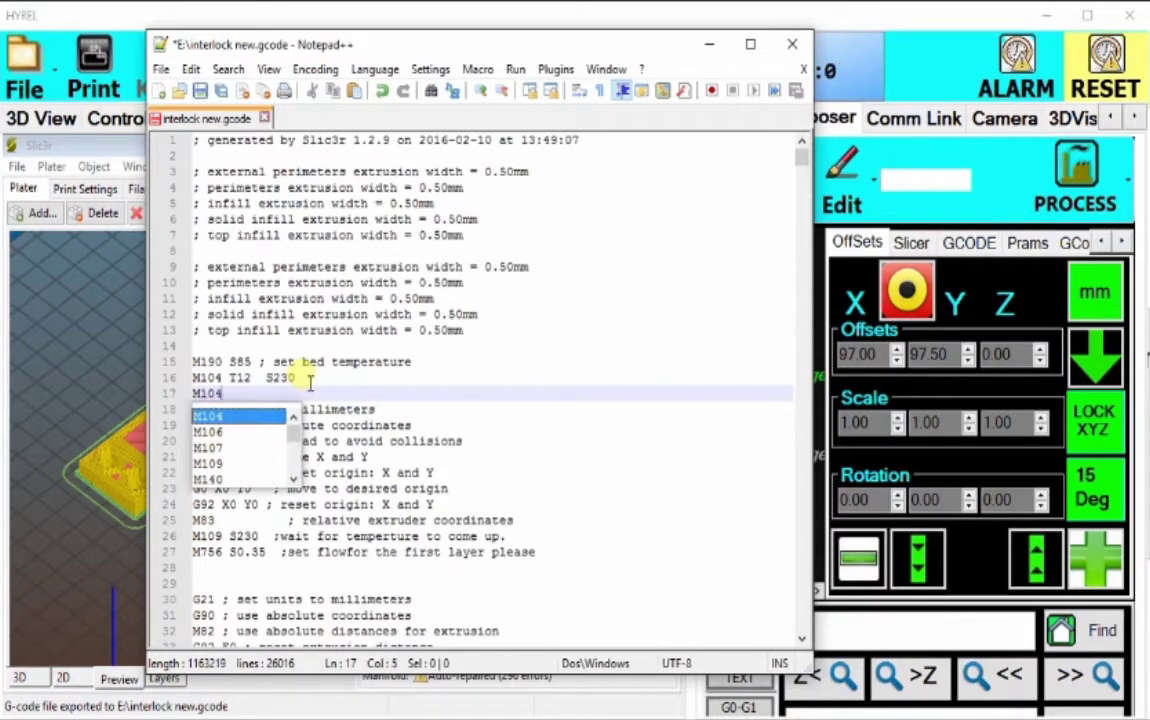
pyautogui.write(' T13  ')
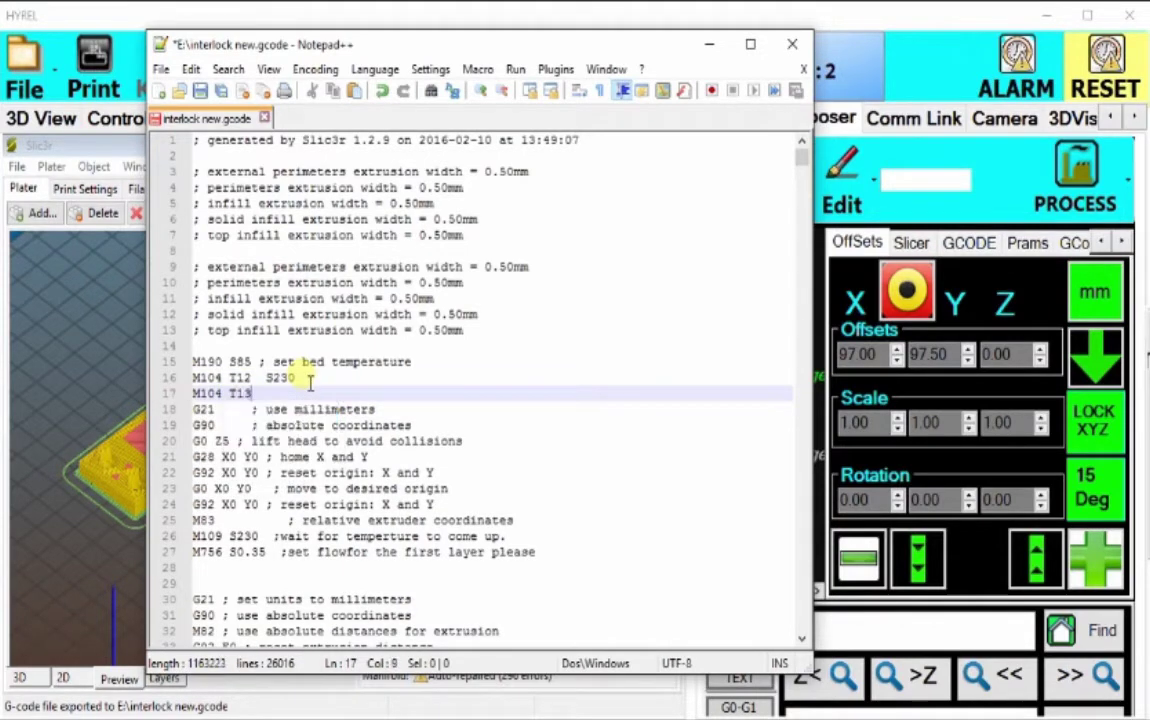
pyautogui.write('S')
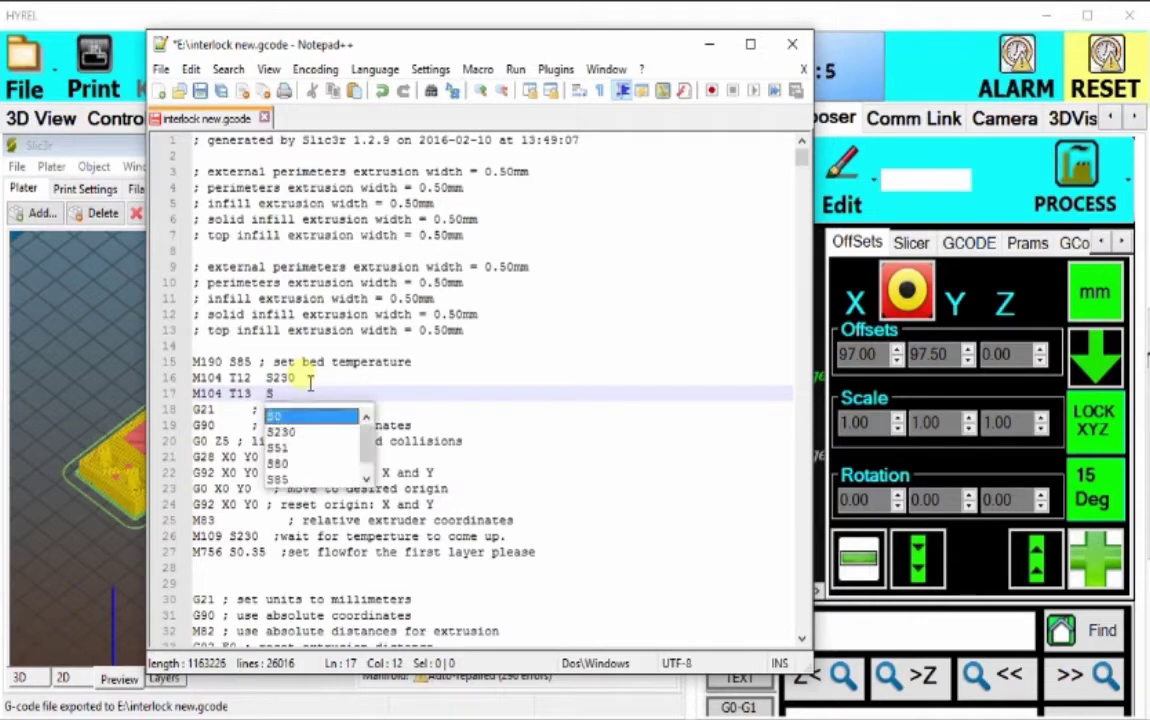
pyautogui.press('Return')
pyautogui.click(199, 538)
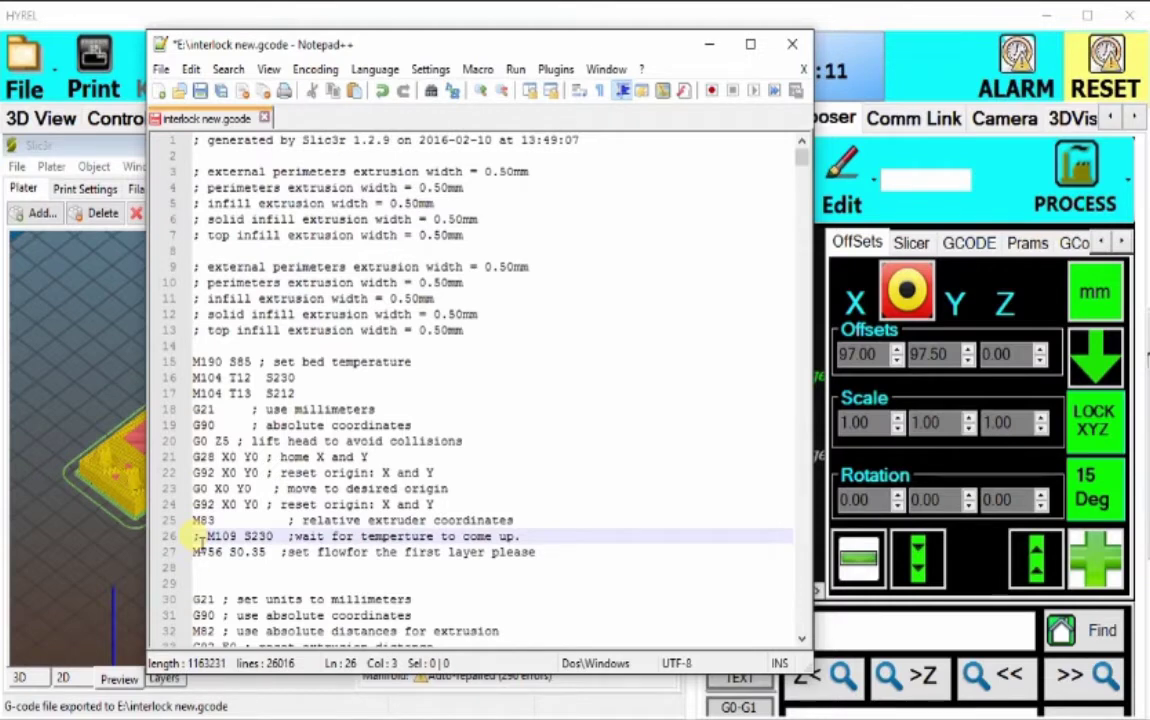
pyautogui.press('BackSpace')
pyautogui.press('BackSpace')
pyautogui.press('Up')
pyautogui.press('Up')
pyautogui.press('Up')
pyautogui.press('Up')
pyautogui.press('Up')
pyautogui.press('Up')
pyautogui.press('Up')
pyautogui.press('Up')
pyautogui.press('Up')
pyautogui.press('End')
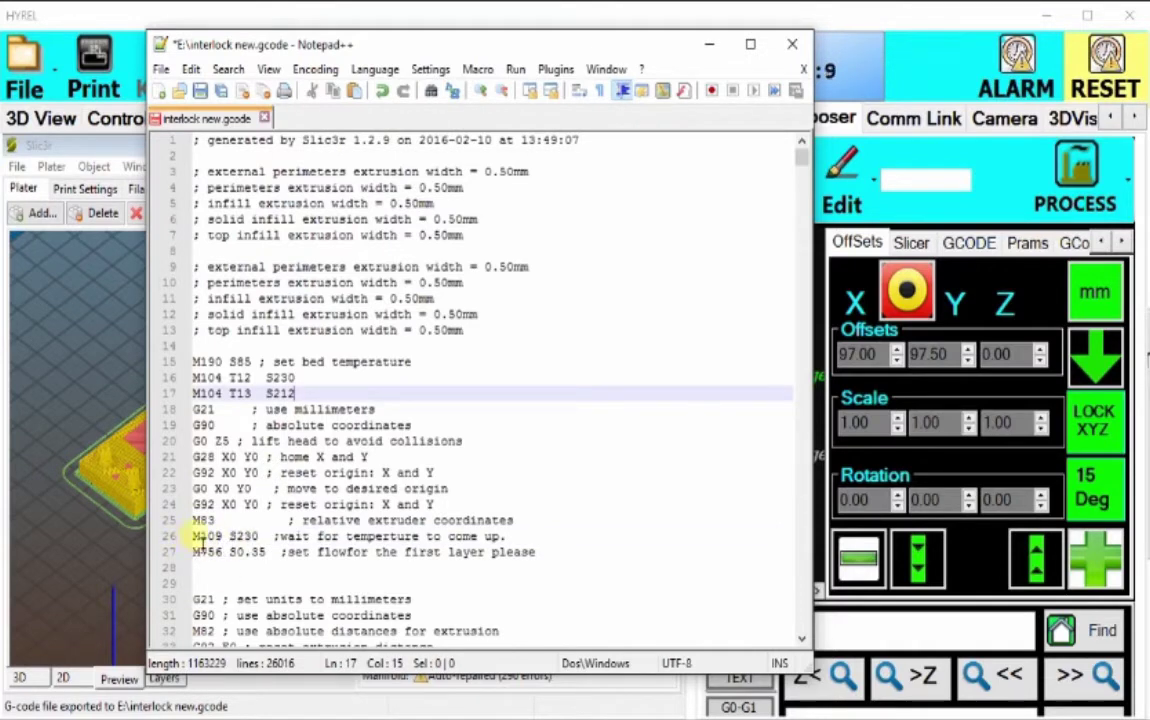
# Comment out the M109 S230 wait-for-temperature line in the start code with a semicolon.
pyautogui.click(195, 537)
pyautogui.write(';')
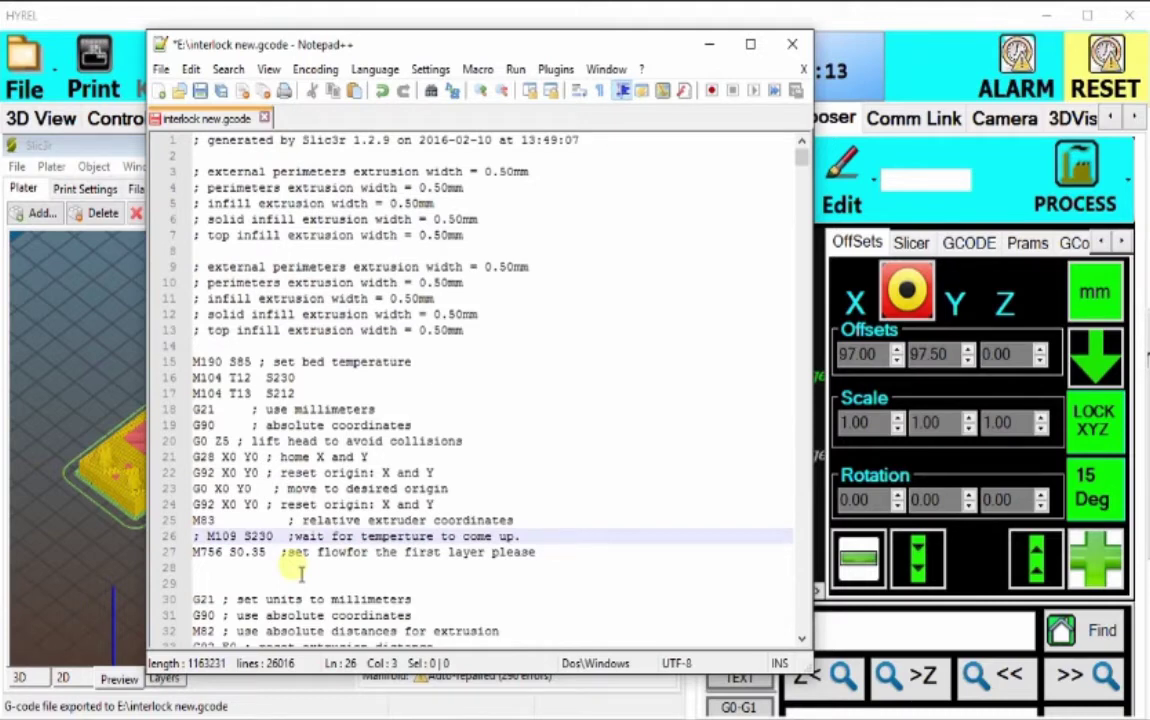
# Search for M104 to reach the turn-off-temperature command in the end code and add tool T12 to it.
pyautogui.hotkey('ctrl', 'f')
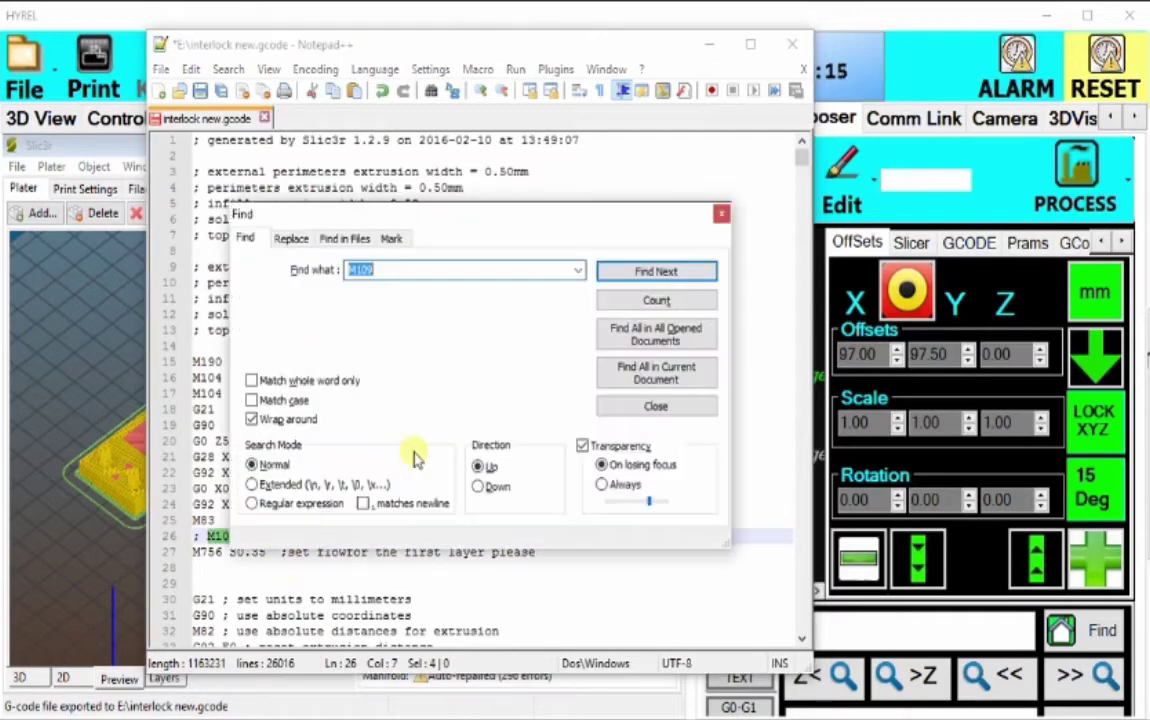
pyautogui.moveTo(506, 226); pyautogui.dragTo(670, 180)
pyautogui.click(621, 224)
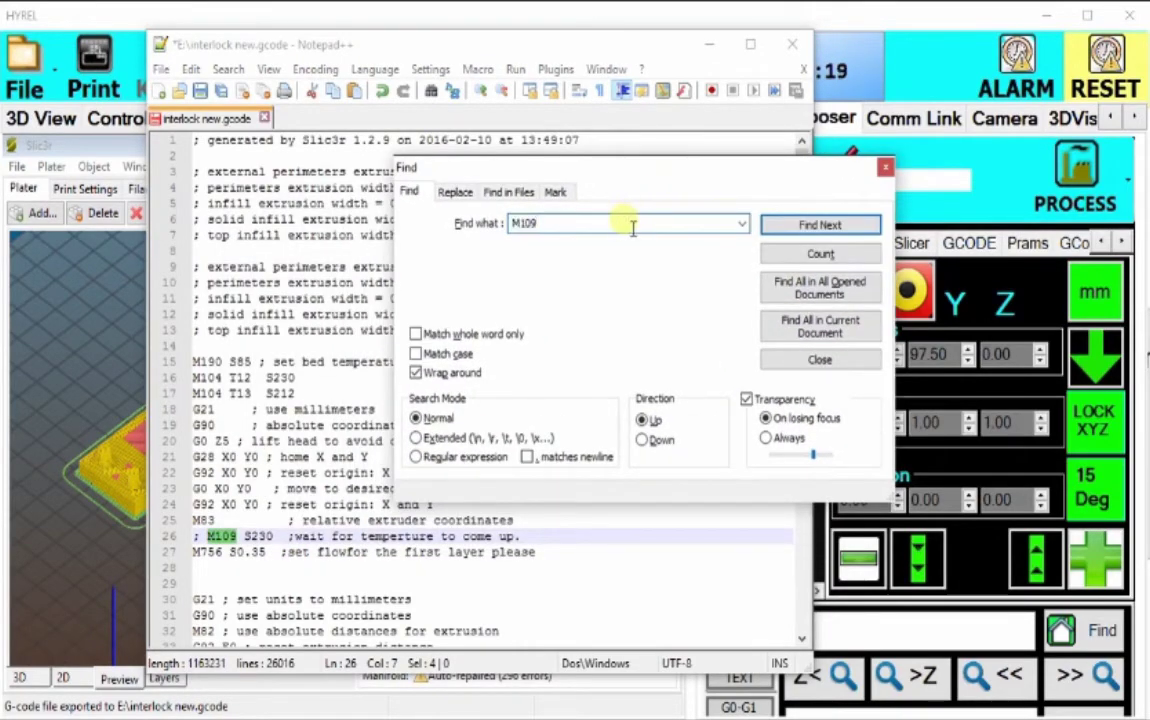
pyautogui.press('BackSpace')
pyautogui.write('4')
pyautogui.press('Return')
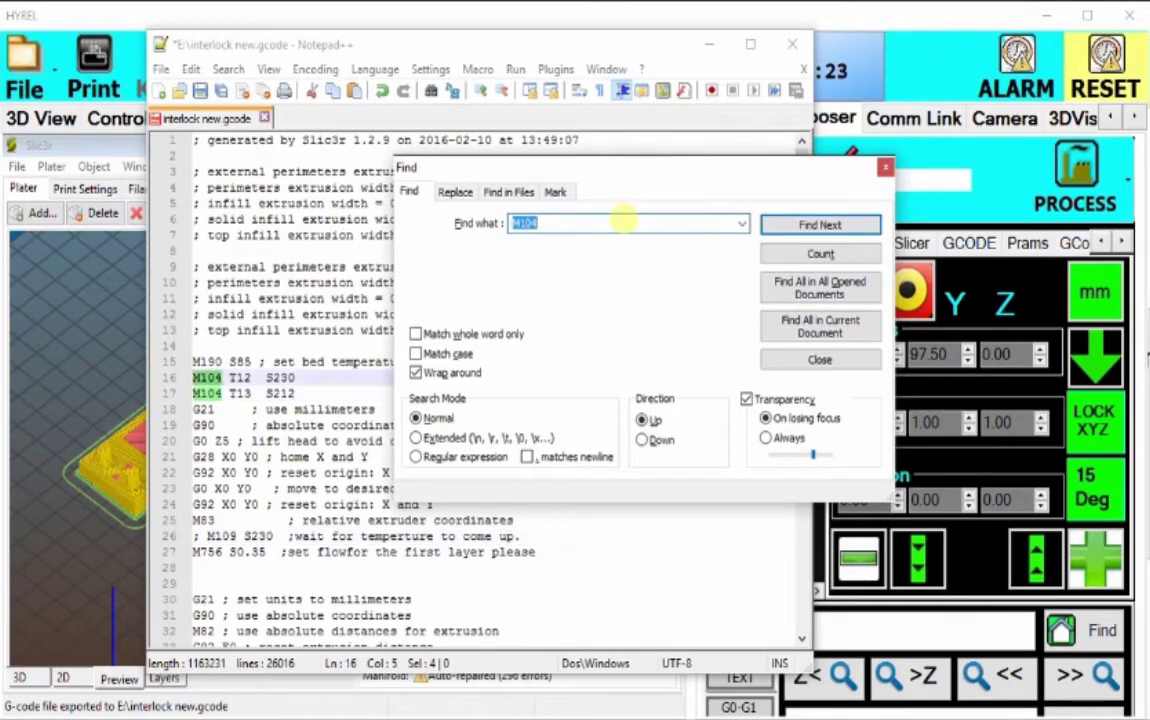
pyautogui.press('Return')
pyautogui.press('Return')
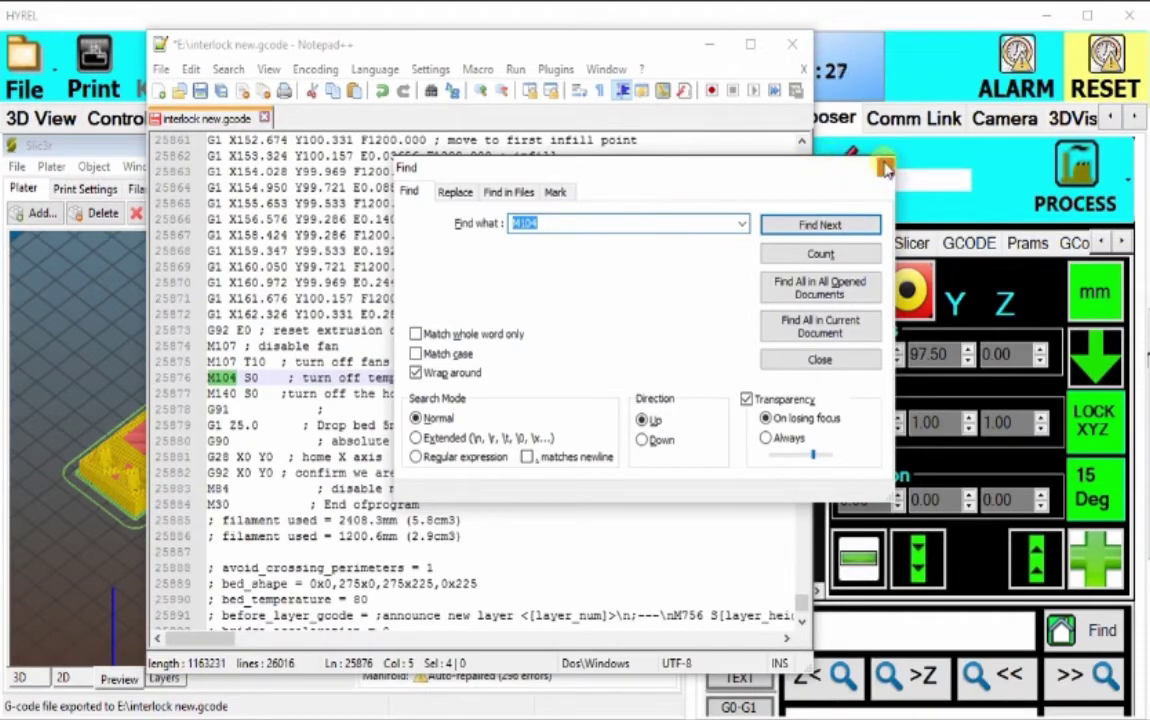
pyautogui.click(888, 170)
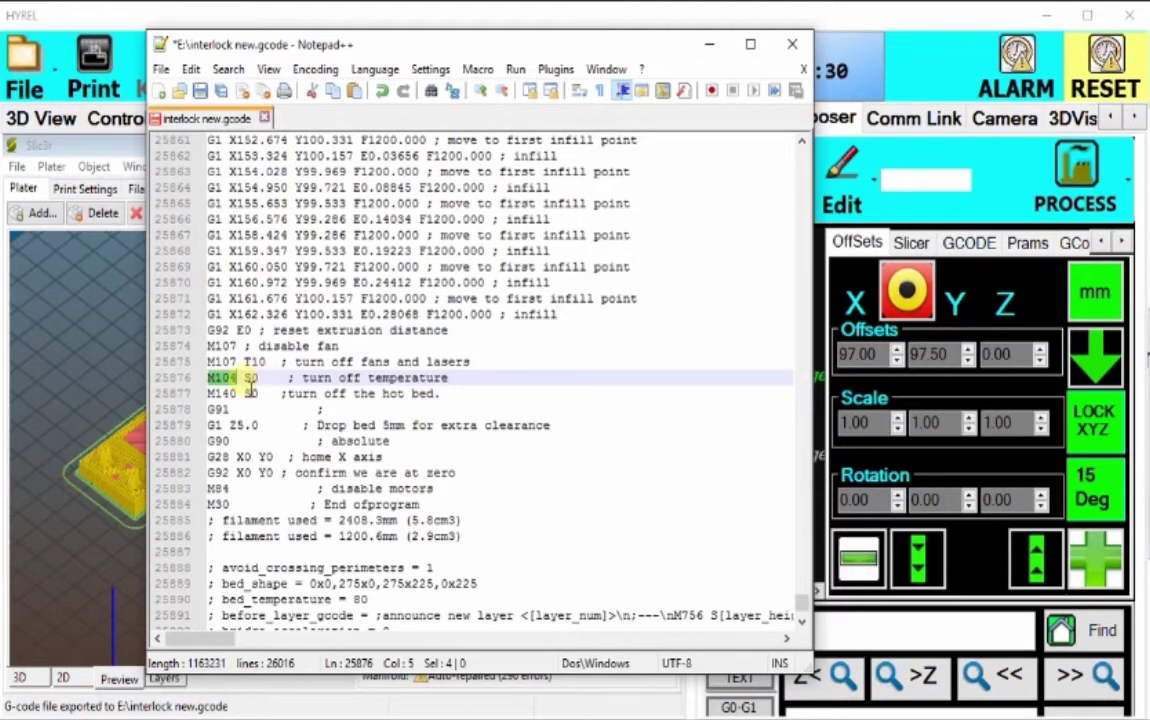
pyautogui.click(246, 379)
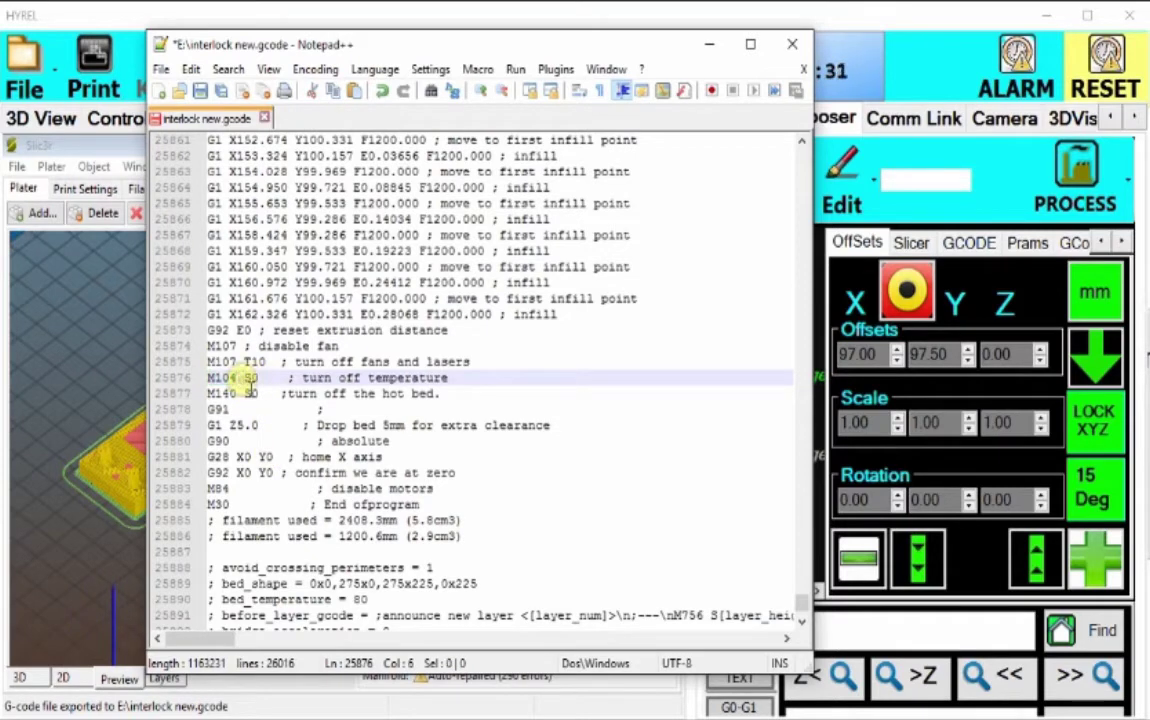
pyautogui.write('T12')
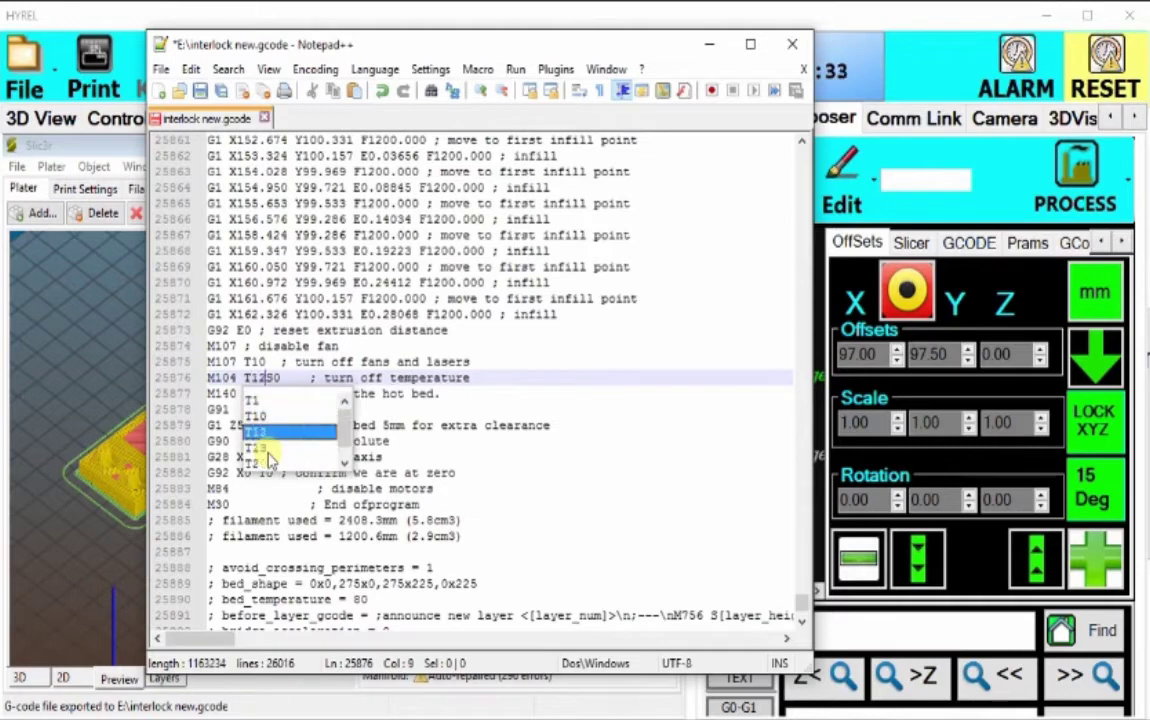
# Add the line M104 T13 S0 below the M104 T12 S0 command in the end code.
pyautogui.click(497, 379)
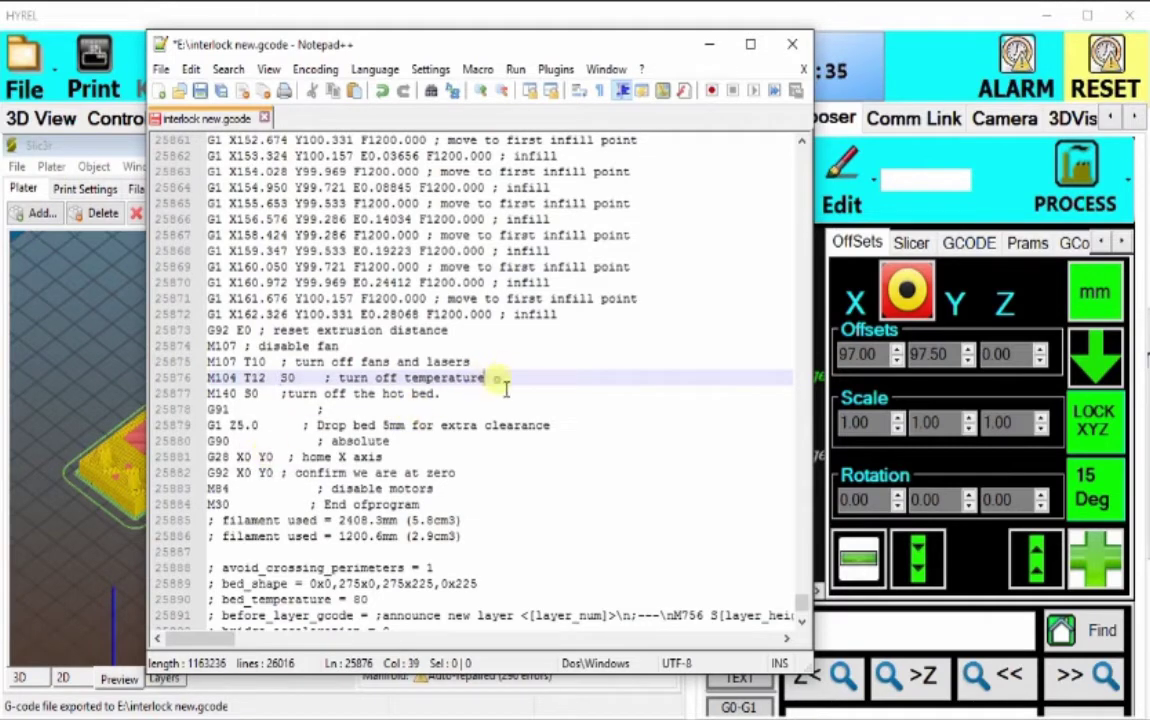
pyautogui.press('Return')
pyautogui.write('M103')
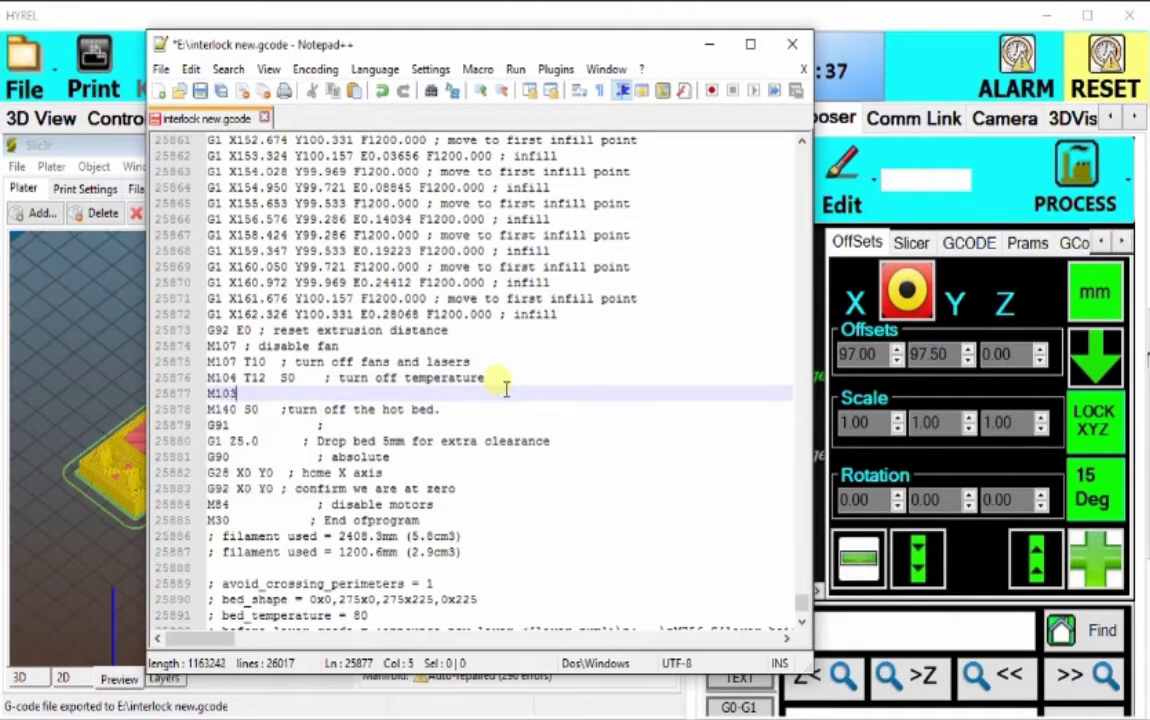
pyautogui.press('BackSpace')
pyautogui.write('4 T12')
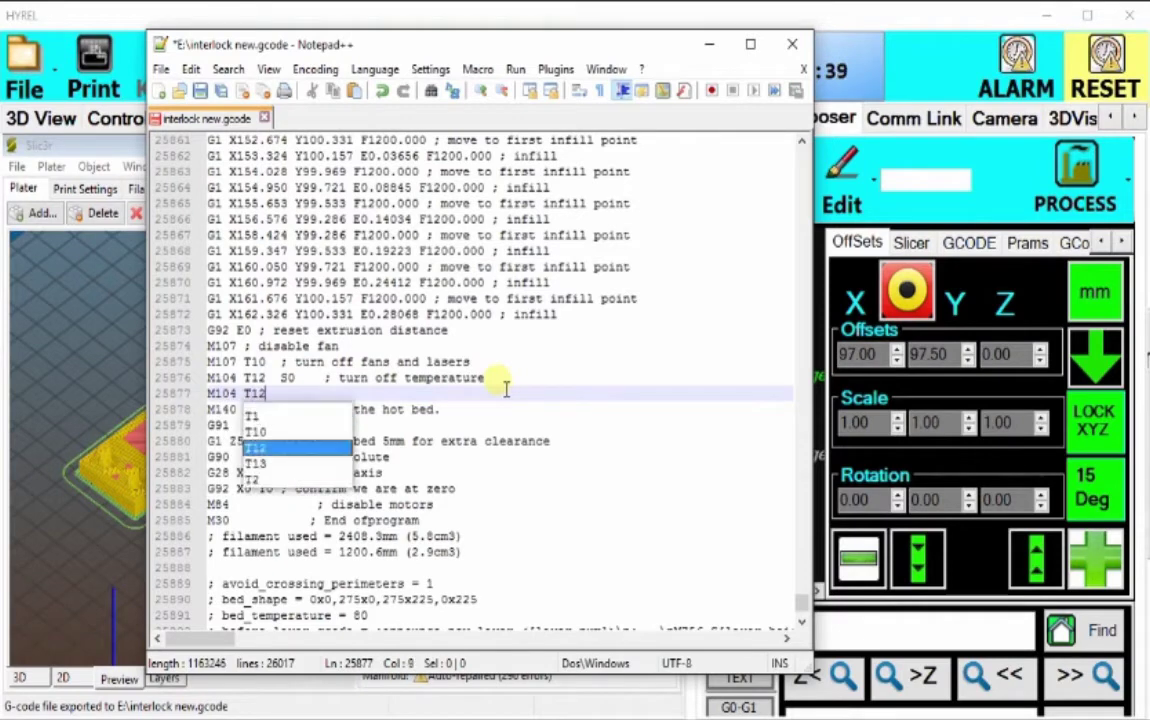
pyautogui.press('BackSpace')
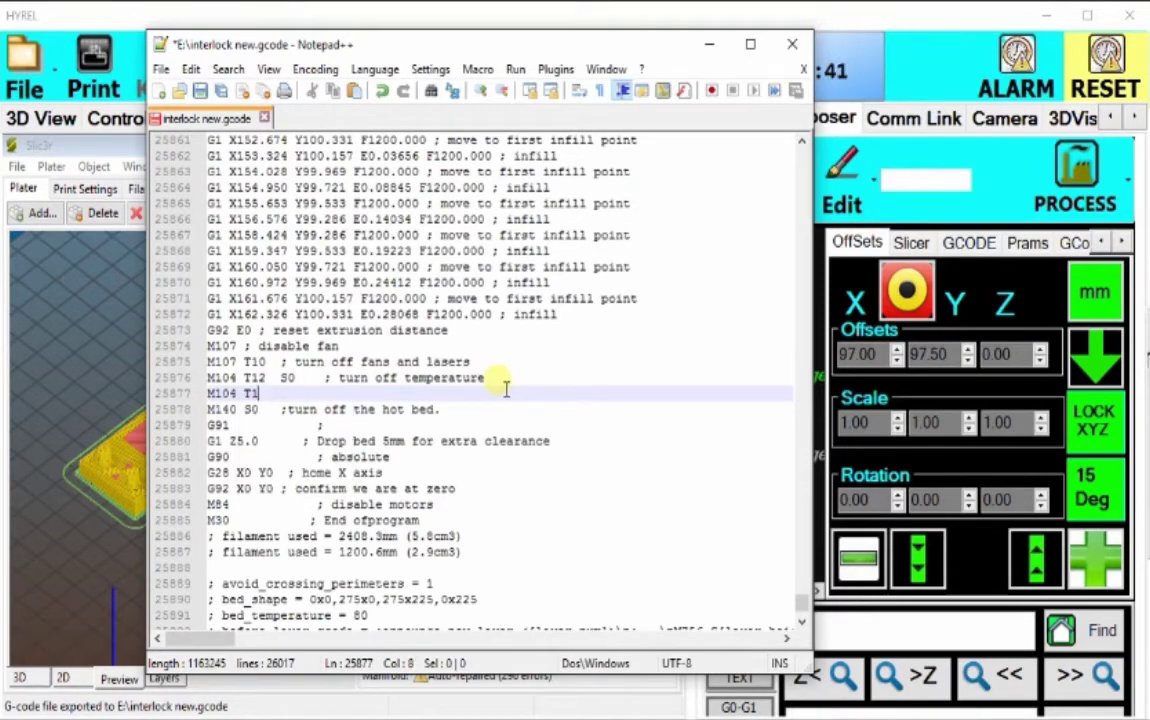
pyautogui.write('3  S0')
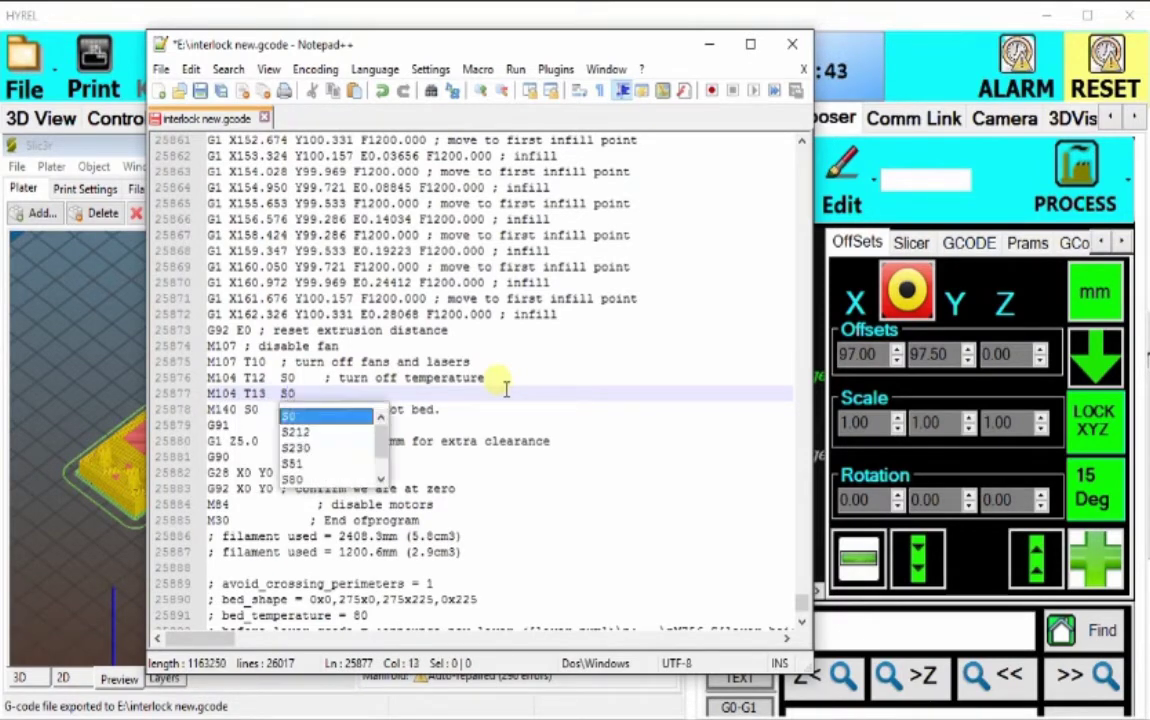
pyautogui.press('Escape')
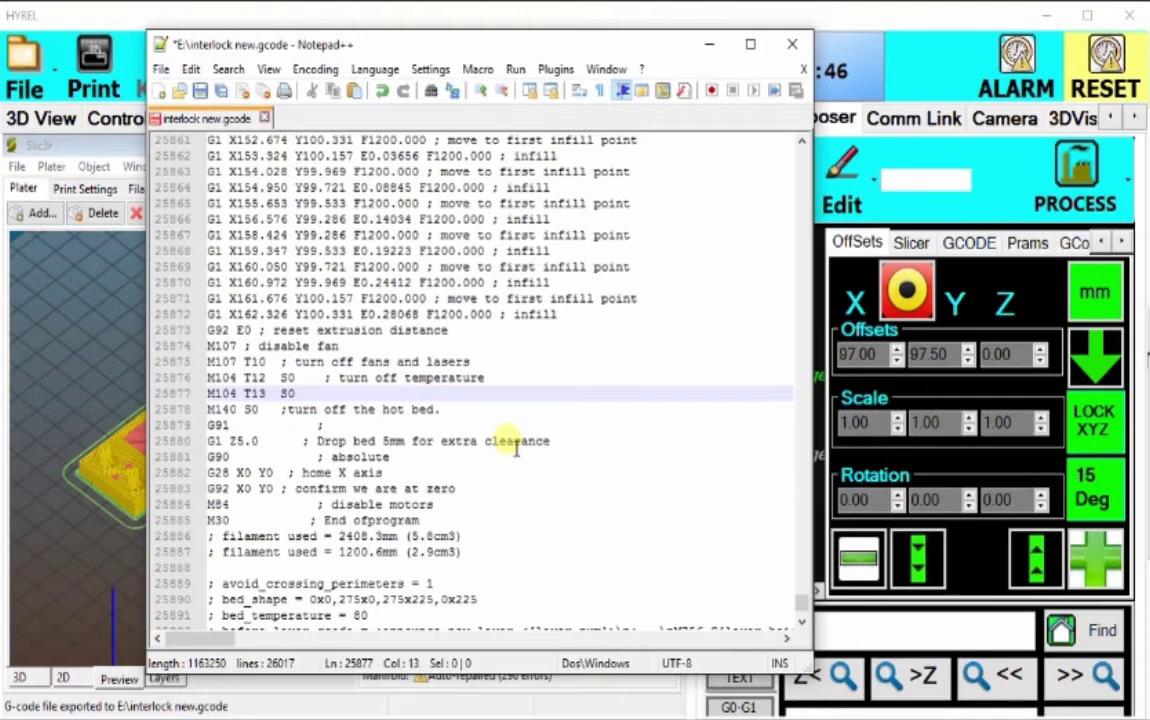
# Search the G-code file for the M106 fan command and close the search.
pyautogui.hotkey('ctrl', 'shift', 'Left')
pyautogui.hotkey('ctrl', 'f')
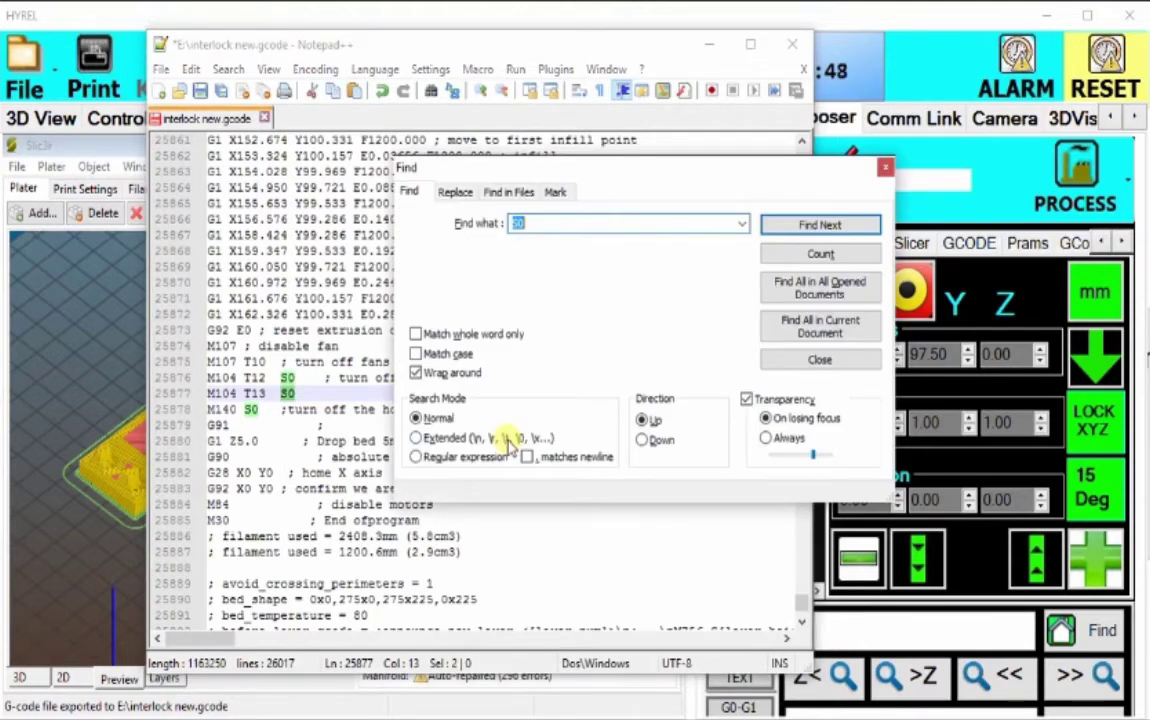
pyautogui.write('106')
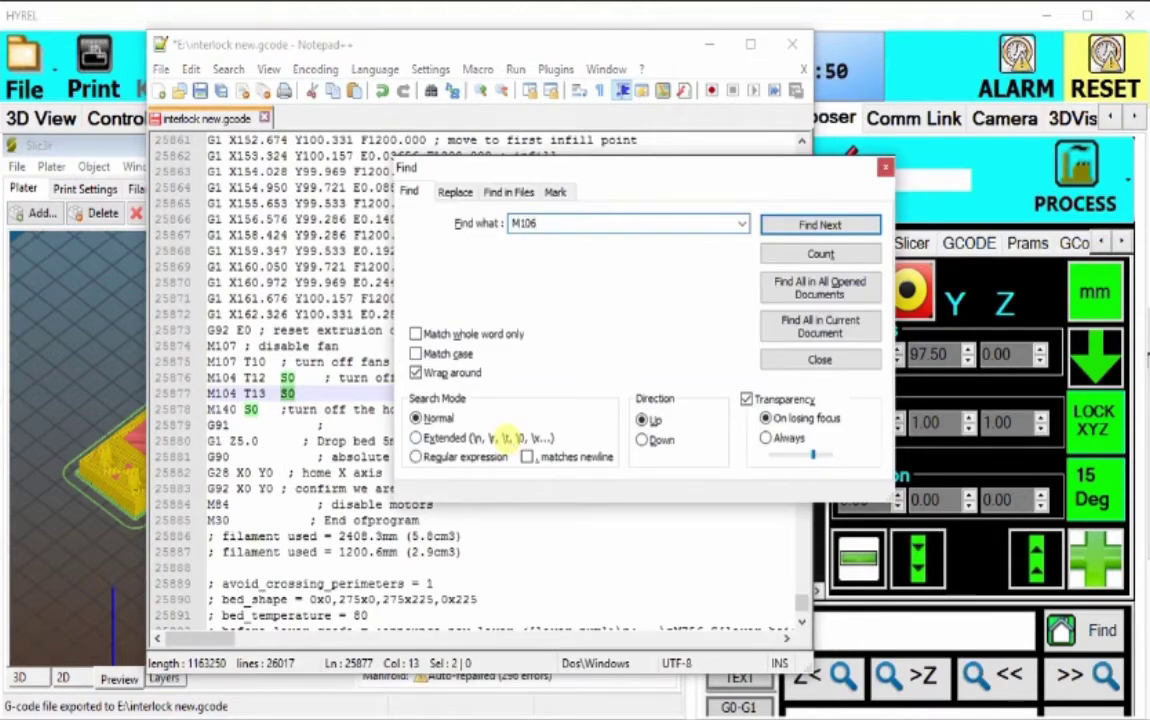
pyautogui.press('Return')
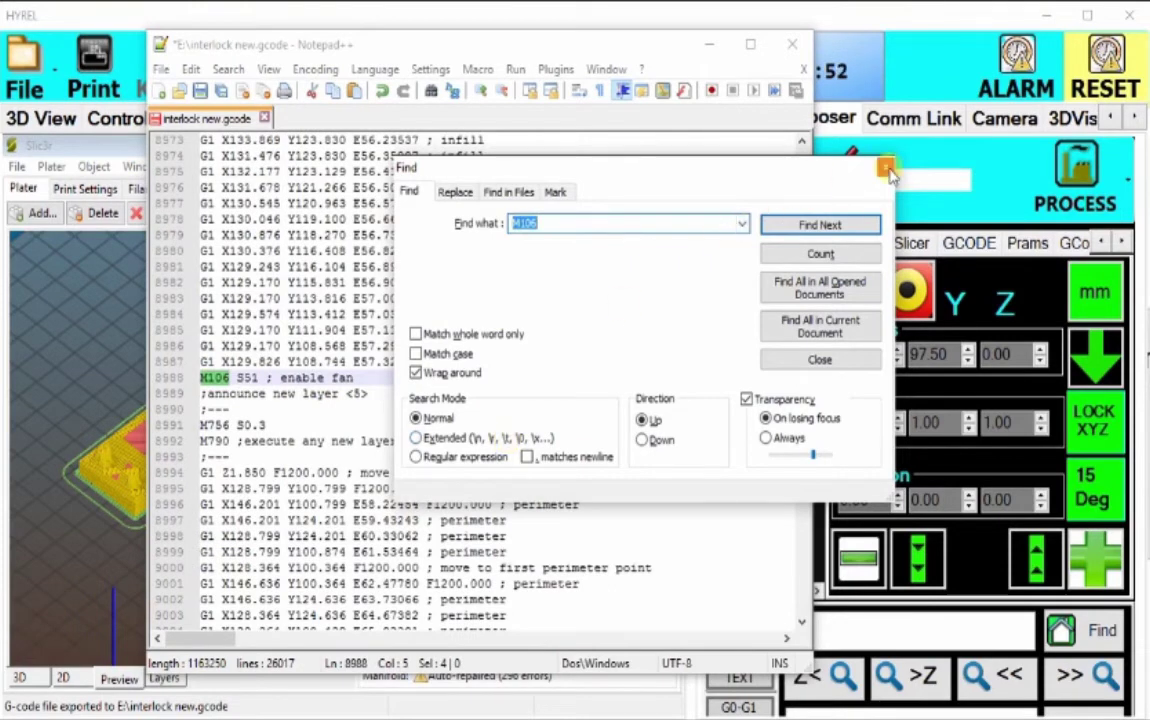
pyautogui.click(884, 166)
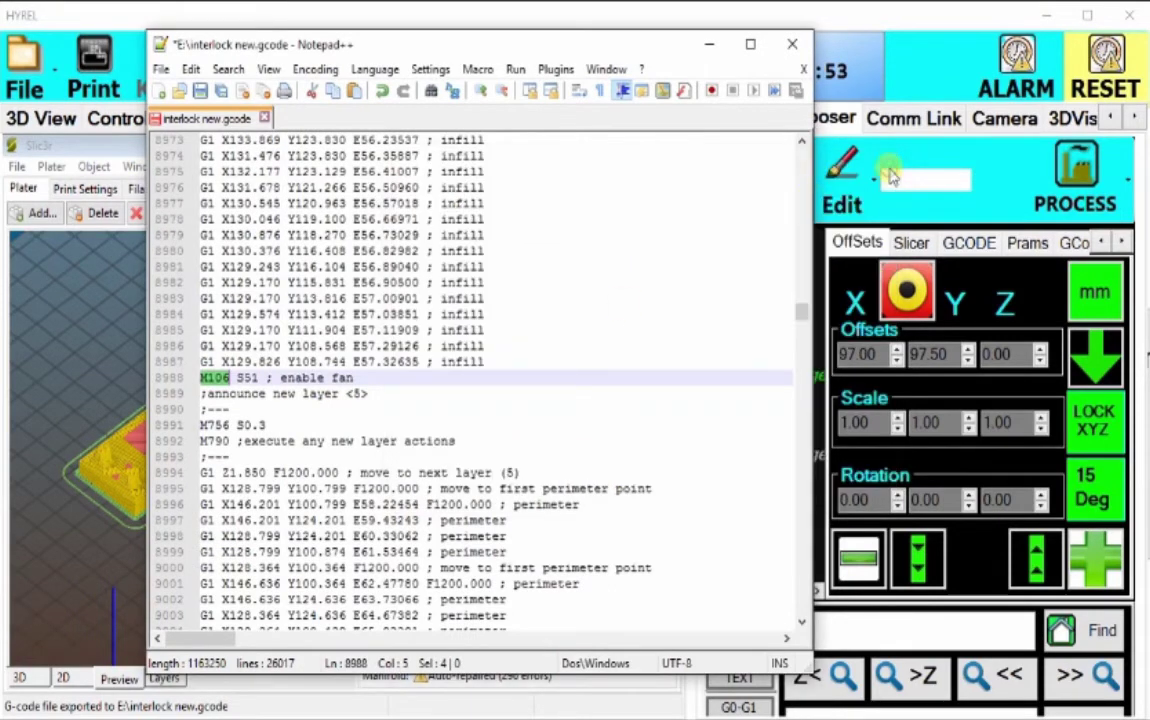
# Delete the whole M106 S51 enable fan line just before the layer 5 announcement.
pyautogui.click(355, 378)
pyautogui.press('BackSpace')
pyautogui.press('BackSpace')
pyautogui.press('BackSpace')
pyautogui.press('BackSpace')
pyautogui.press('BackSpace')
pyautogui.press('BackSpace')
pyautogui.press('BackSpace')
pyautogui.press('BackSpace')
pyautogui.press('BackSpace')
pyautogui.press('BackSpace')
pyautogui.press('BackSpace')
pyautogui.press('BackSpace')
pyautogui.press('BackSpace')
pyautogui.press('BackSpace')
pyautogui.press('BackSpace')
pyautogui.press('BackSpace')
pyautogui.press('BackSpace')
pyautogui.press('BackSpace')
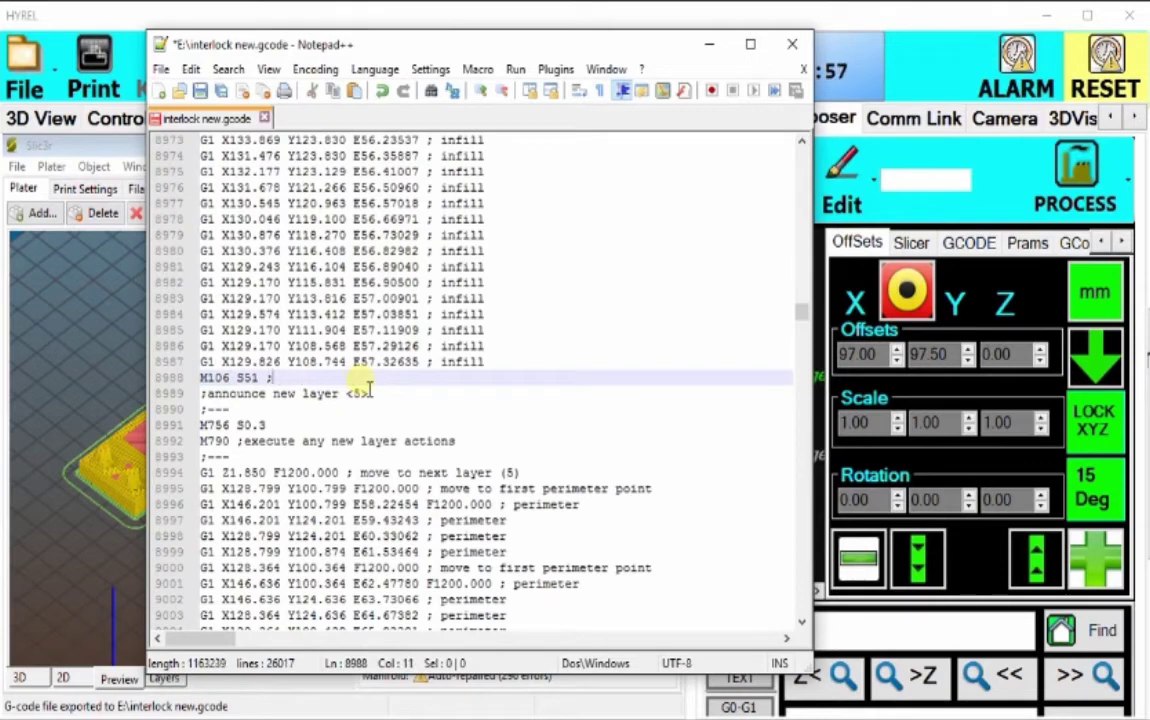
pyautogui.press('BackSpace')
pyautogui.press('BackSpace')
pyautogui.press('BackSpace')
pyautogui.press('BackSpace')
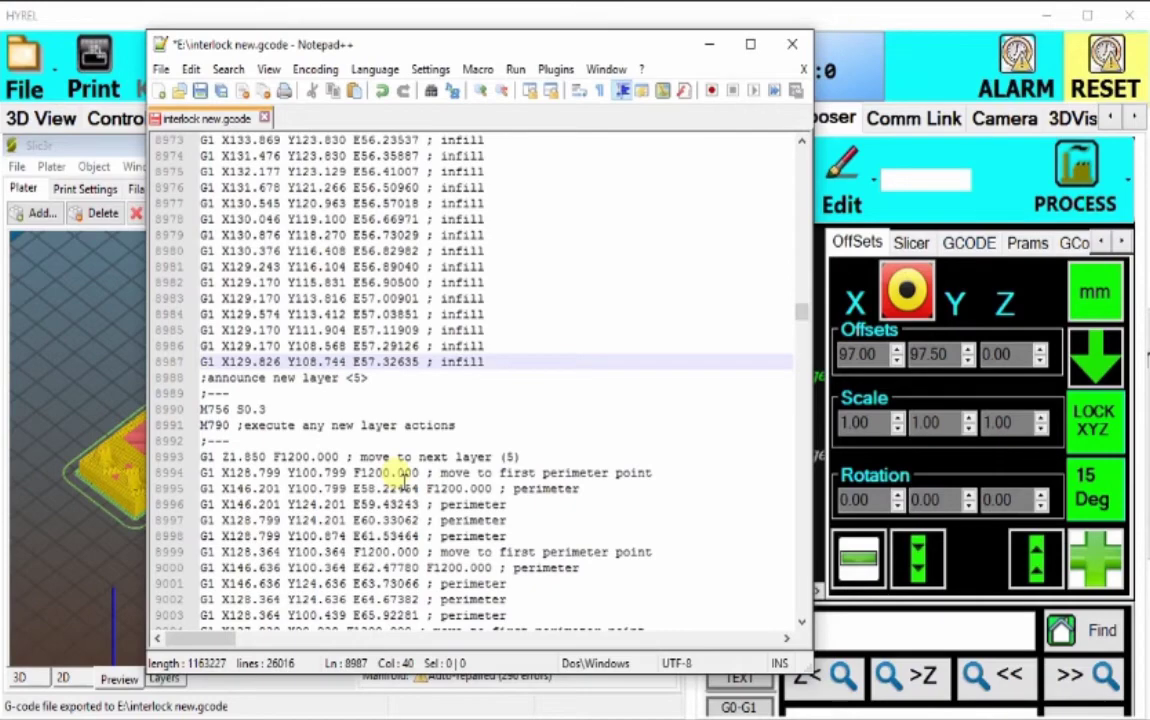
# Return to the start of the interlock new.gcode file, save the edits and close Notepad++.
pyautogui.scroll(20, 506, 398)
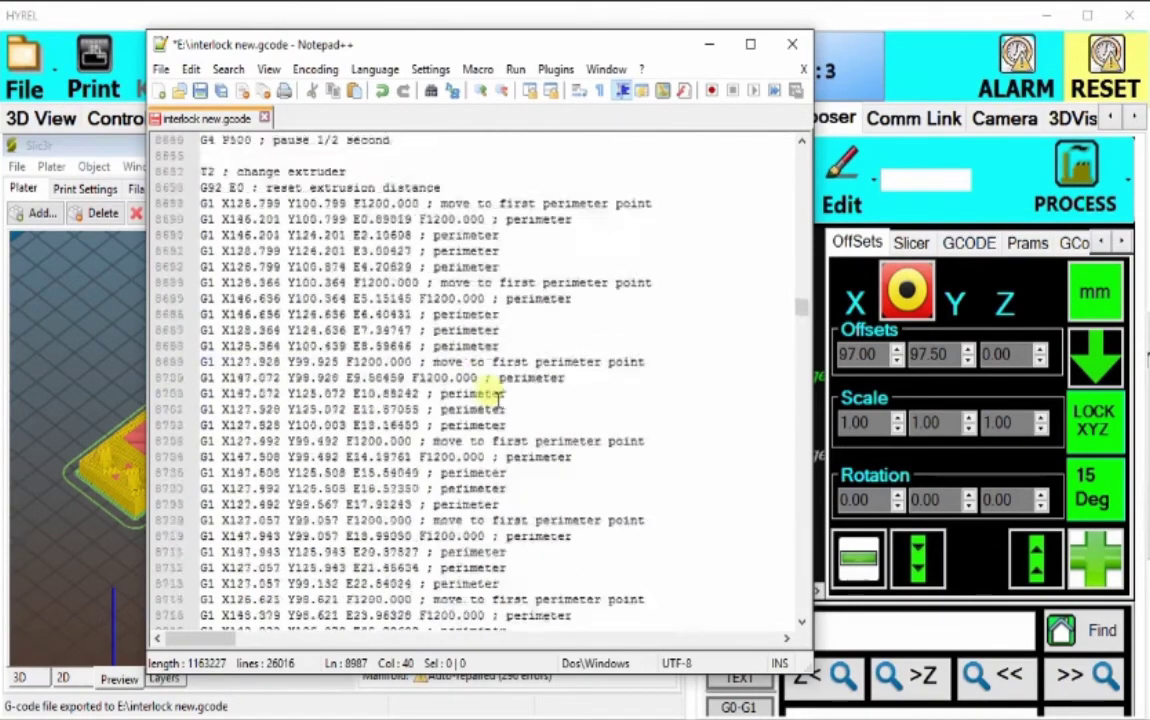
pyautogui.scroll(20, 500, 398)
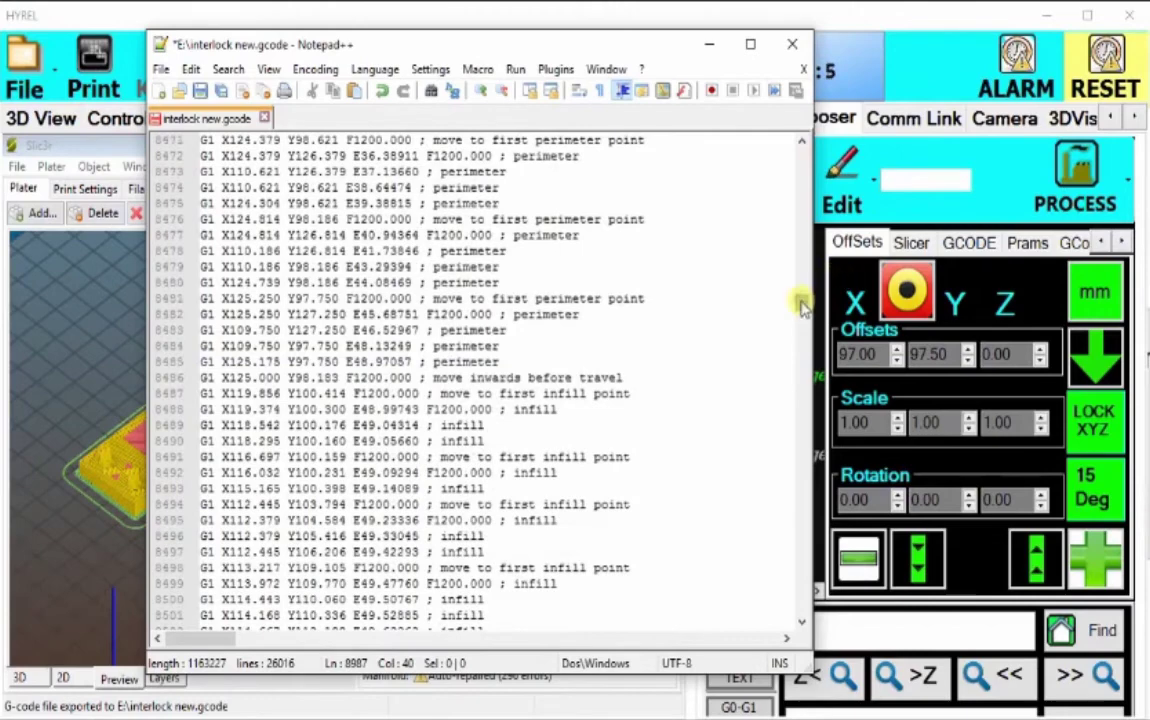
pyautogui.moveTo(800, 303); pyautogui.dragTo(802, 150)
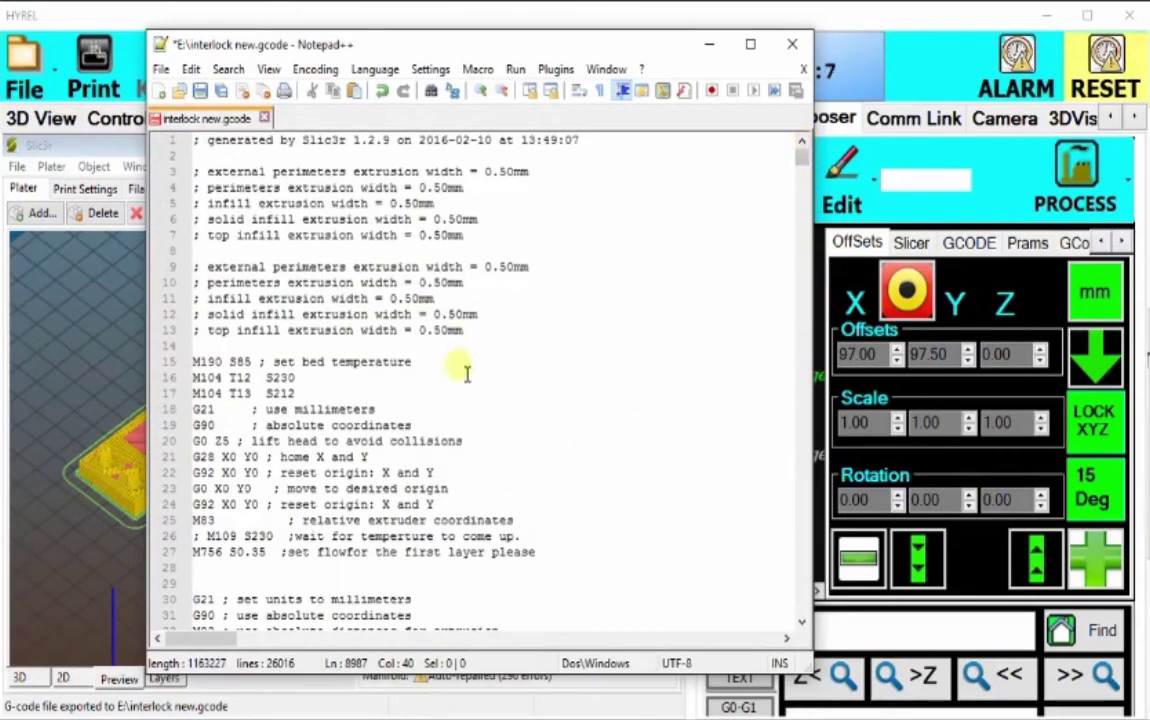
pyautogui.hotkey('ctrl', 's')
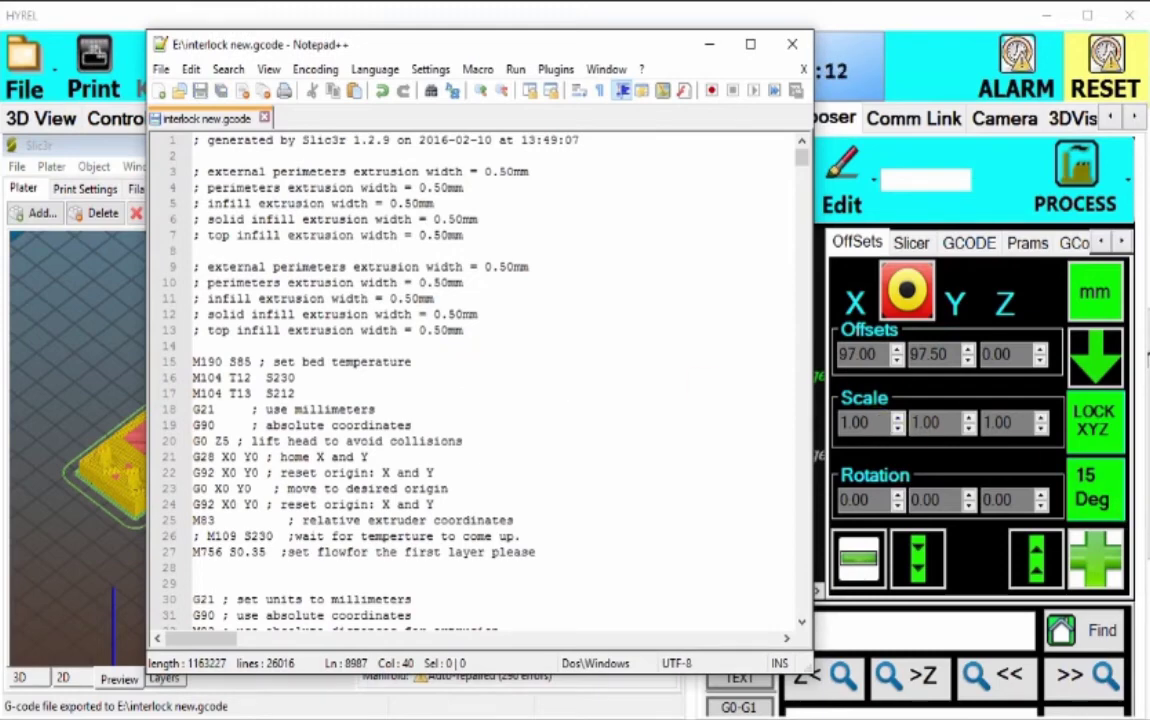
pyautogui.hotkey('alt', 'F4')
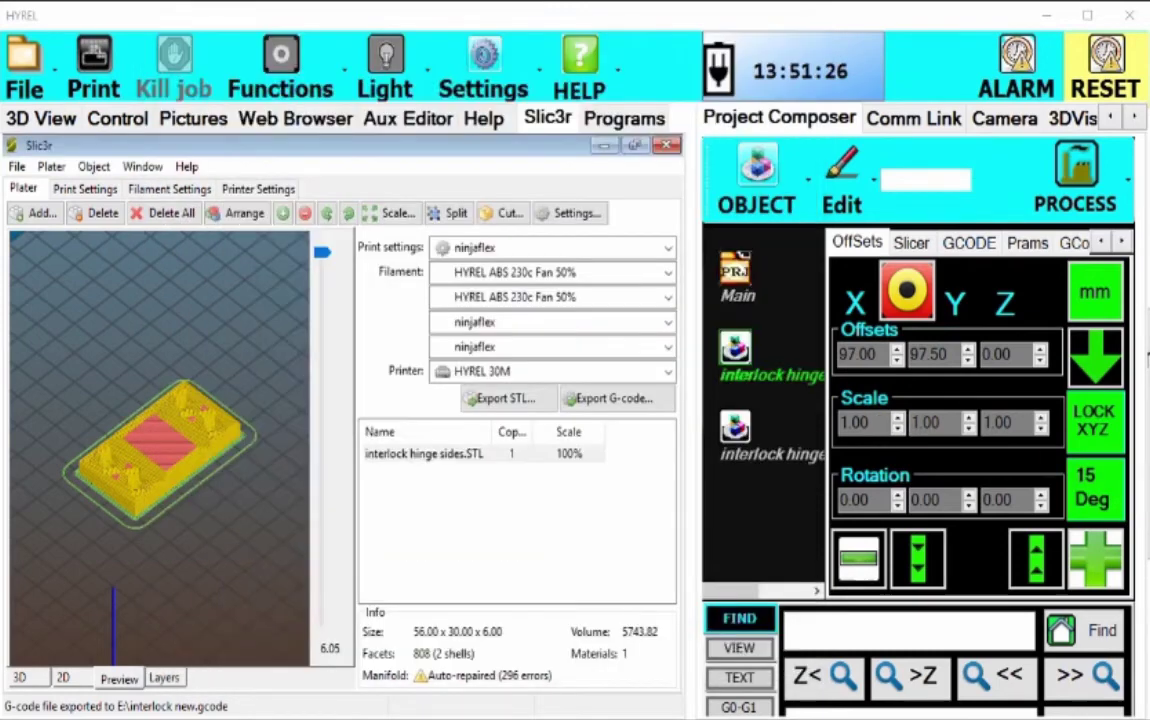
# Show the 3D view in Repetrel and add the interlock new G-code file from the DEWEY (E:) drive to the project.
pyautogui.click(40, 118)
pyautogui.click(757, 182)
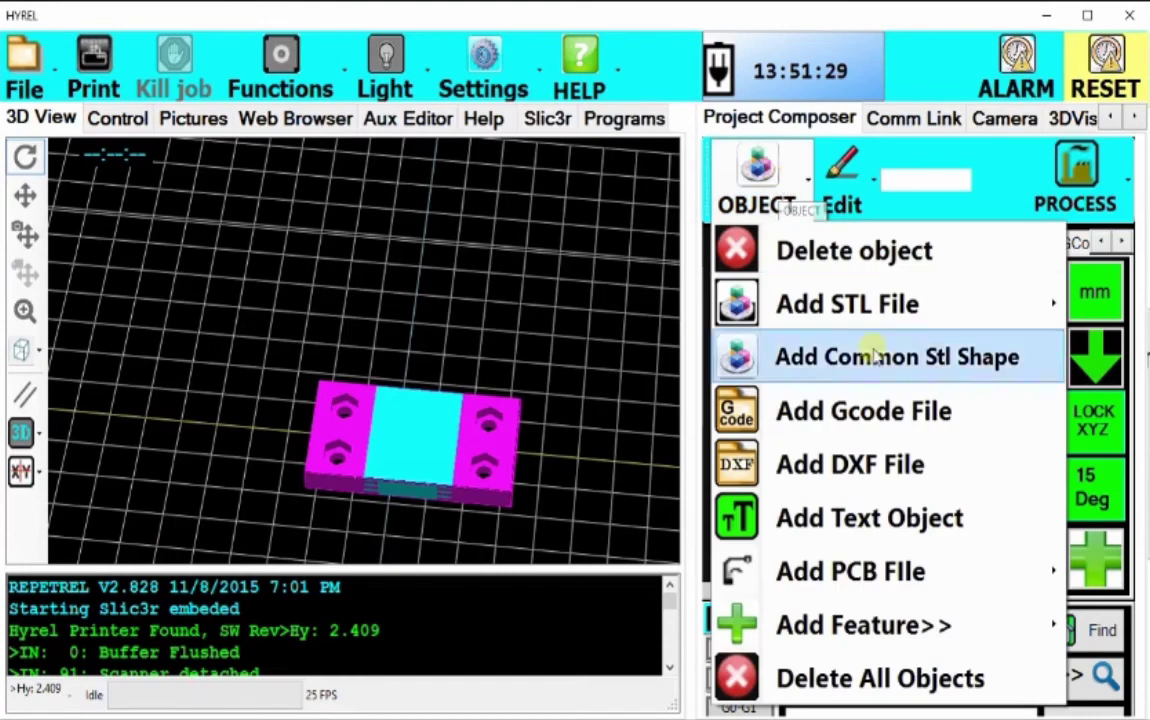
pyautogui.moveTo(866, 425)
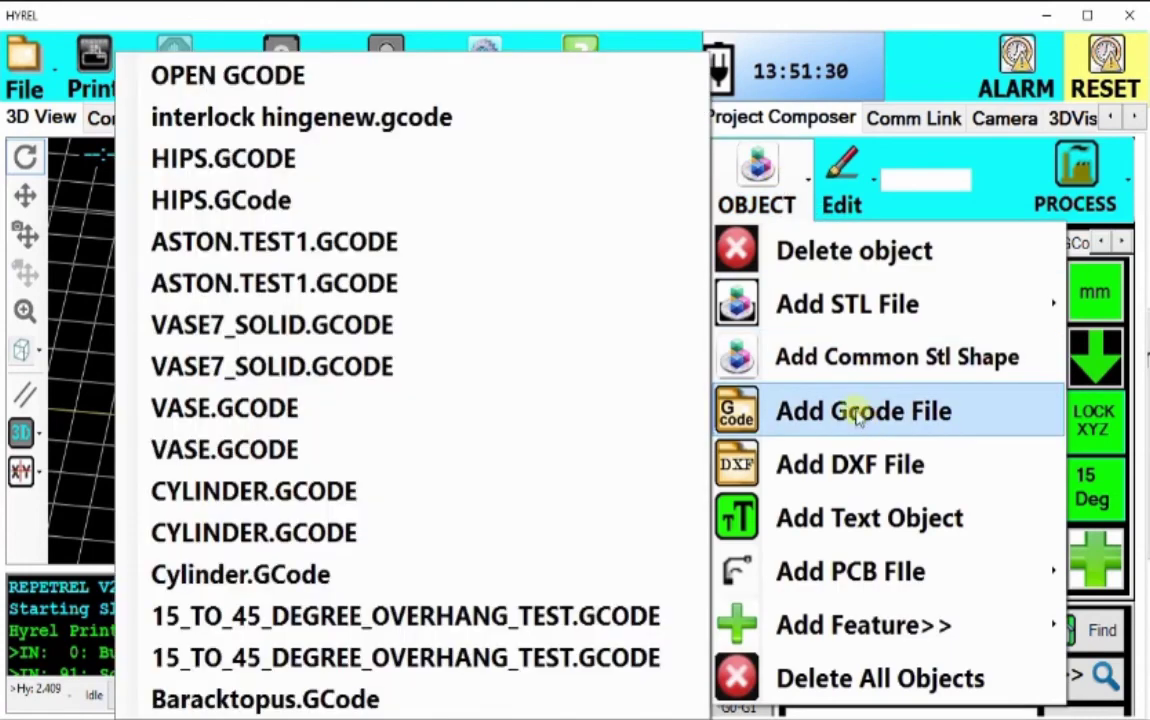
pyautogui.click(445, 68)
pyautogui.scroll(-2, 270, 325)
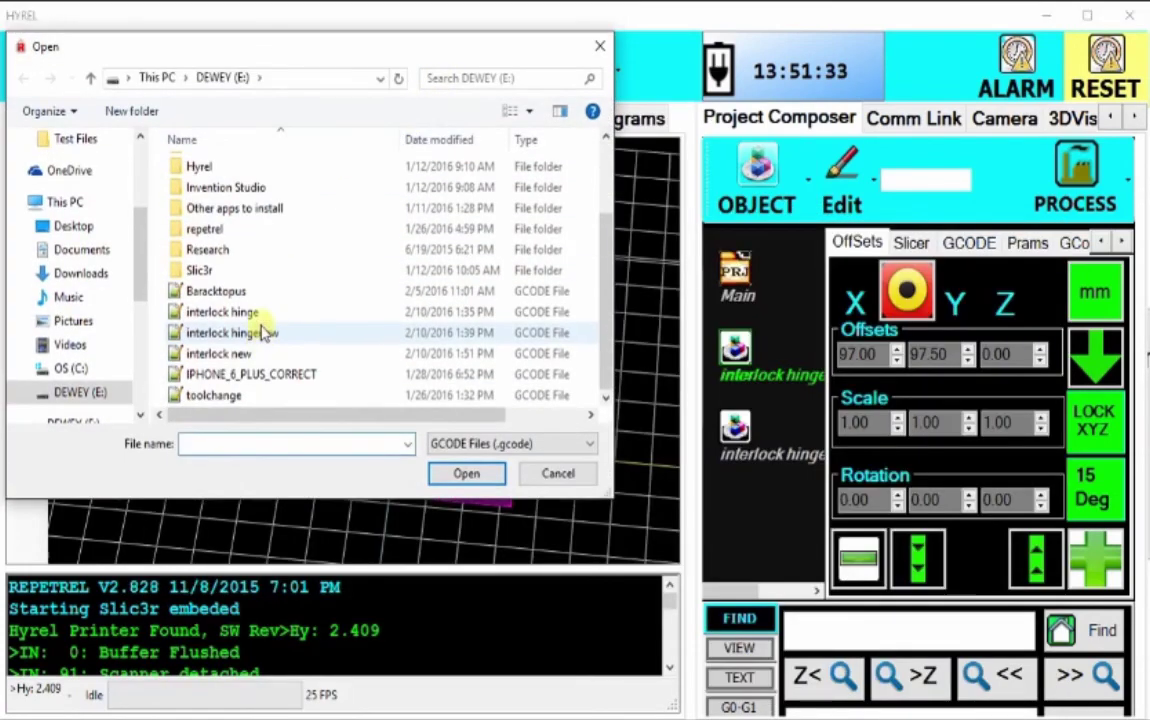
pyautogui.doubleClick(341, 355)
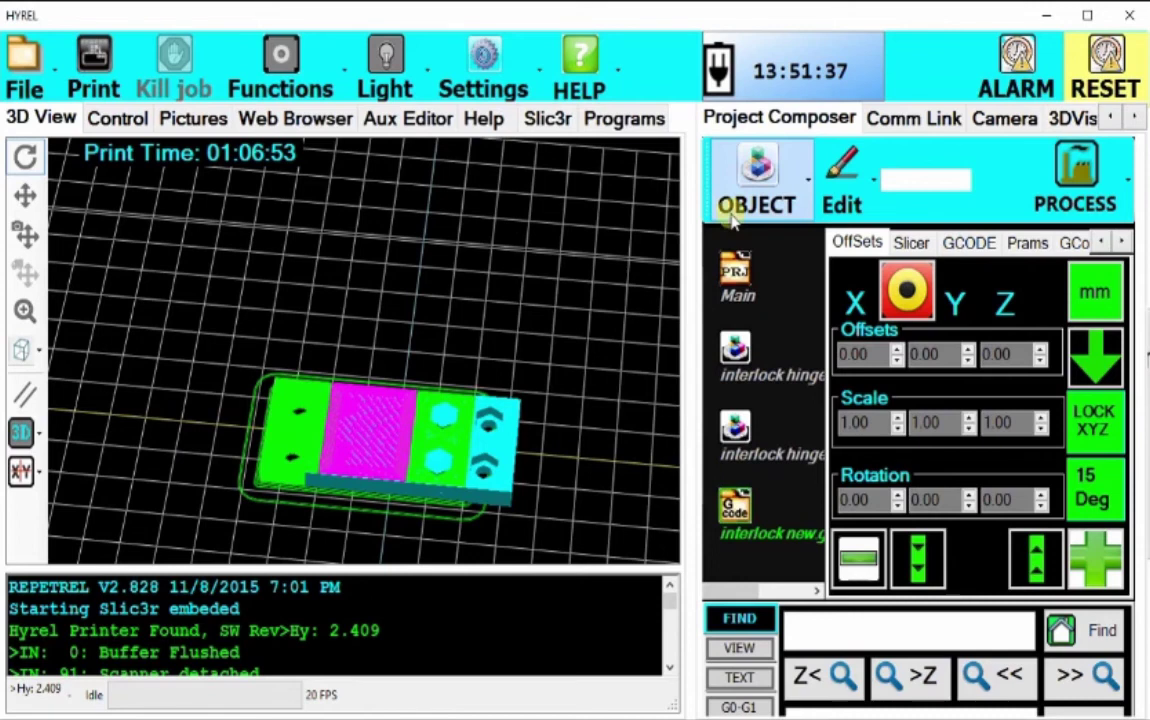
# Suppress both interlock hinge STL objects in the project, leaving the interlock new G-code object active.
pyautogui.rightClick(745, 345)
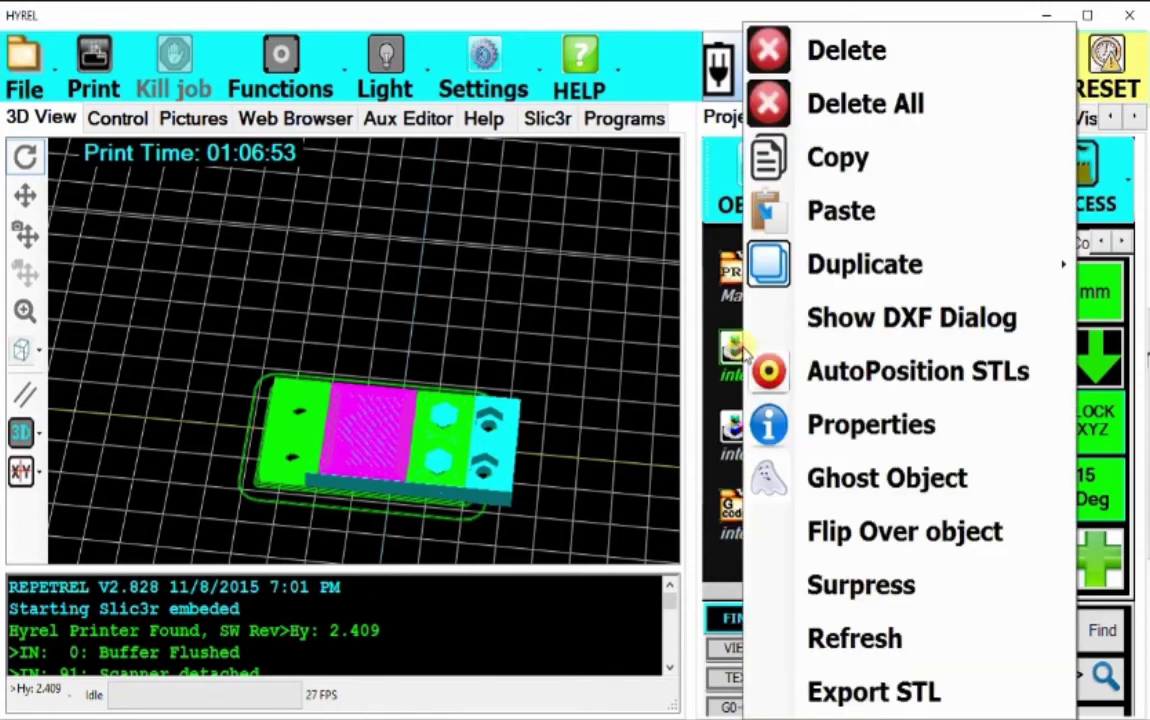
pyautogui.click(875, 580)
pyautogui.rightClick(729, 424)
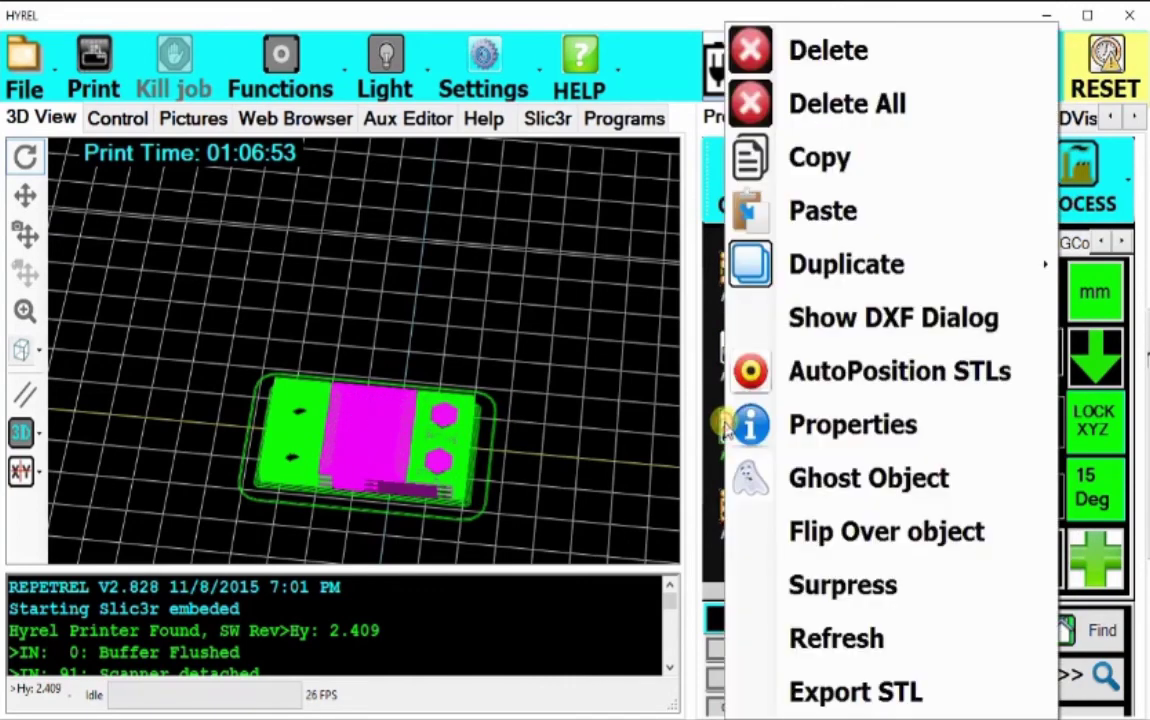
pyautogui.click(921, 600)
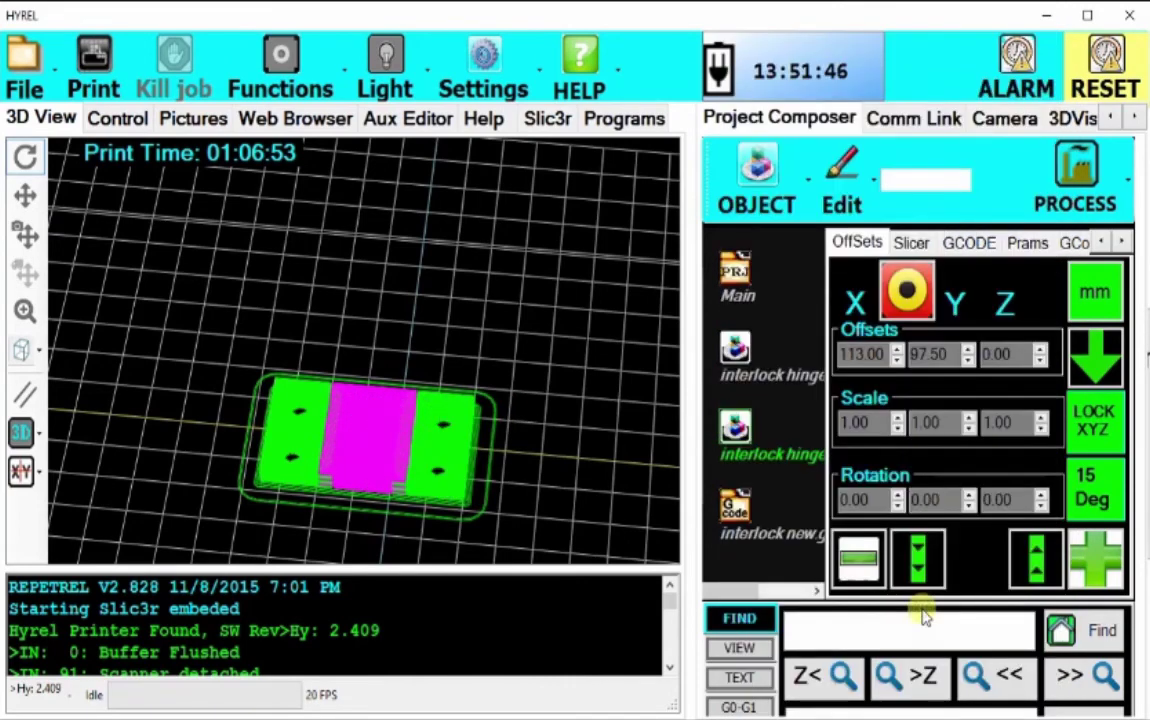
# Examine the hinge toolpath in the 3D view and switch the single-layer display off to show all layers.
pyautogui.moveTo(531, 480); pyautogui.dragTo(565, 477)
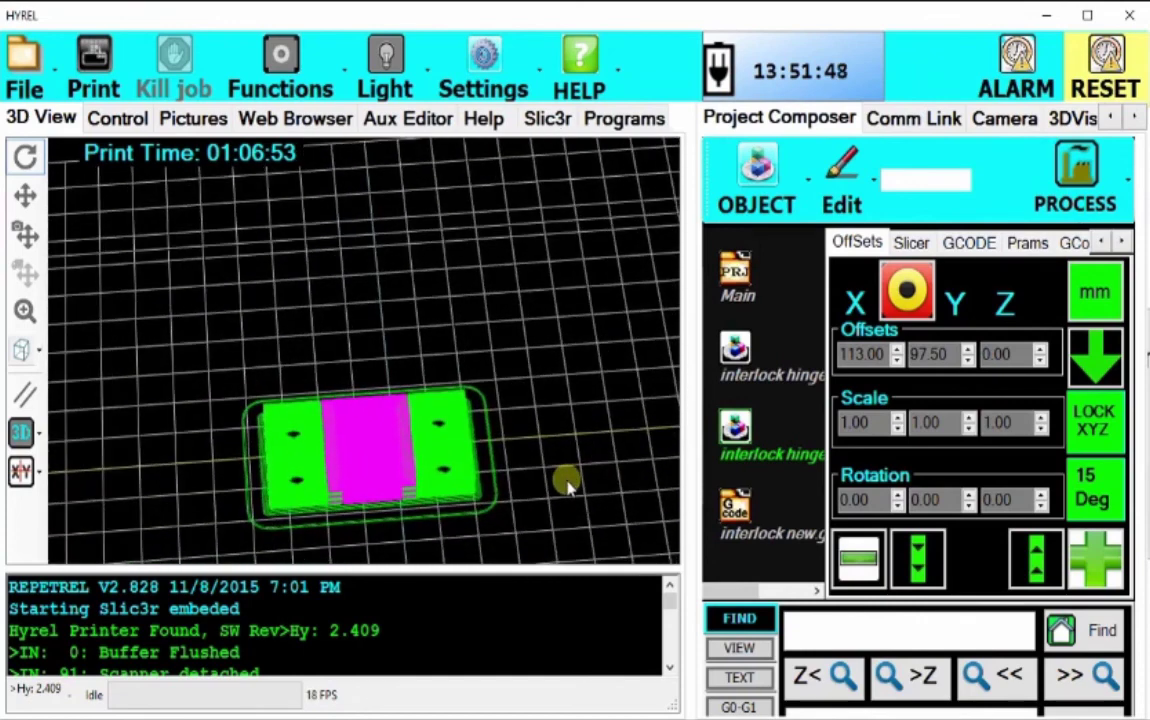
pyautogui.click(739, 648)
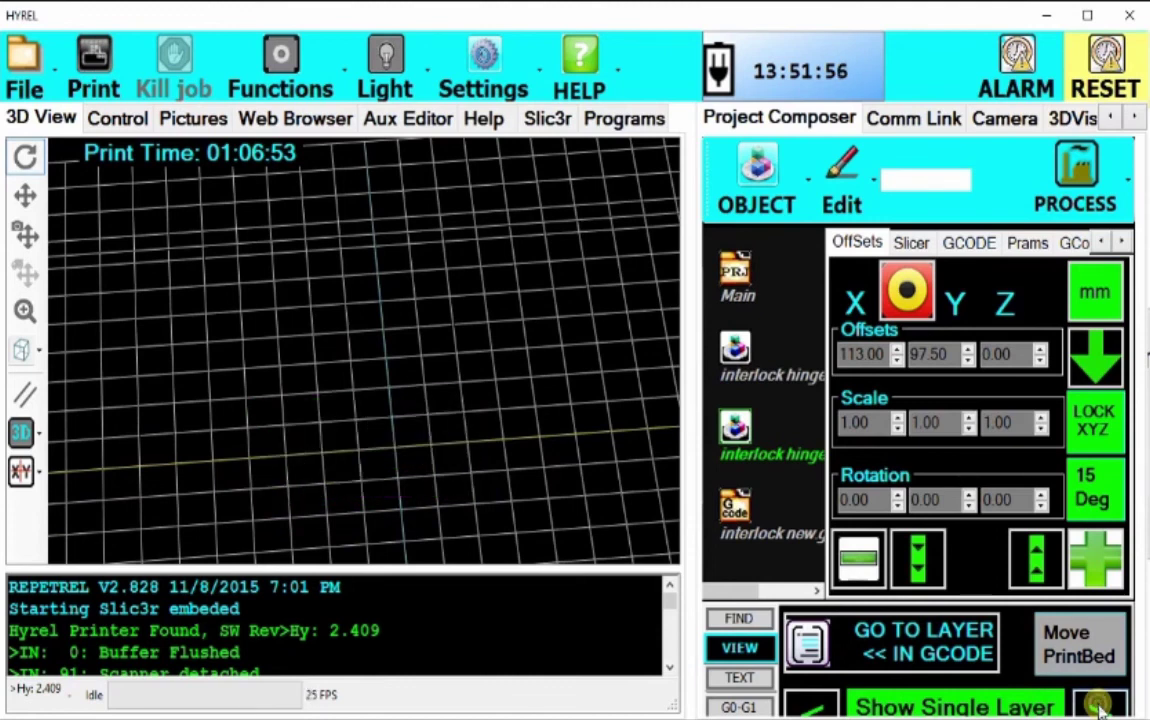
pyautogui.click(1035, 703)
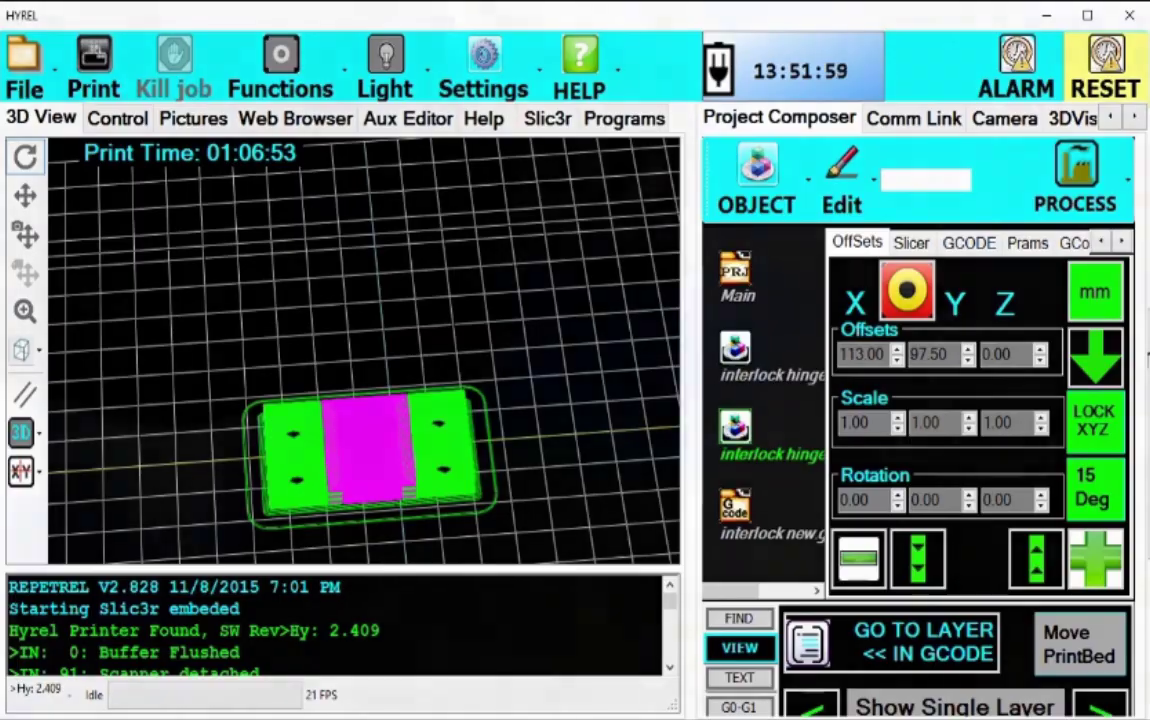